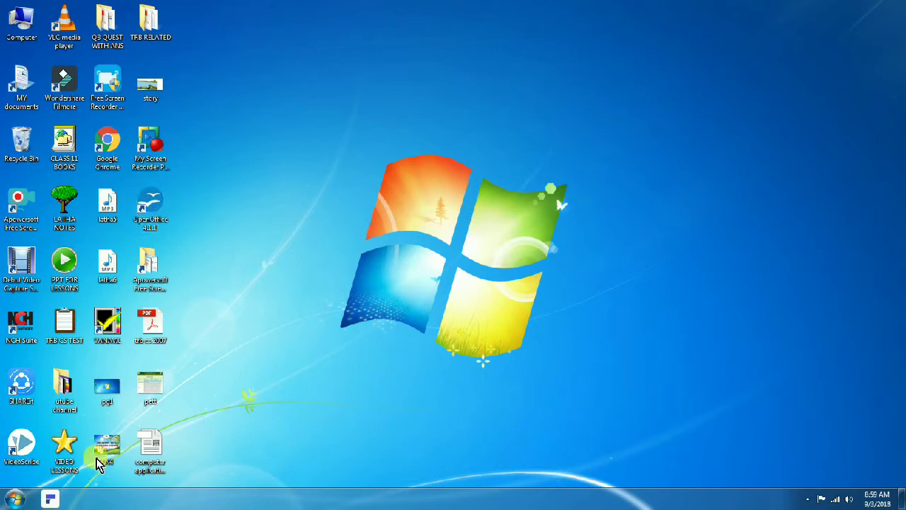
Launch OpenOffice from the OpenOffice 4.1.1 group in the Windows 7 Start menu
left_click(14, 502)
left_click(39, 451)
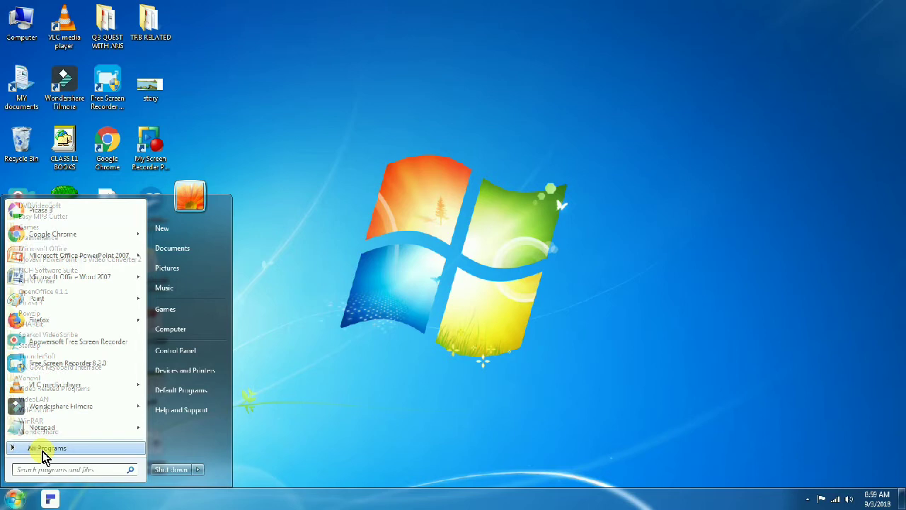
left_click(67, 293)
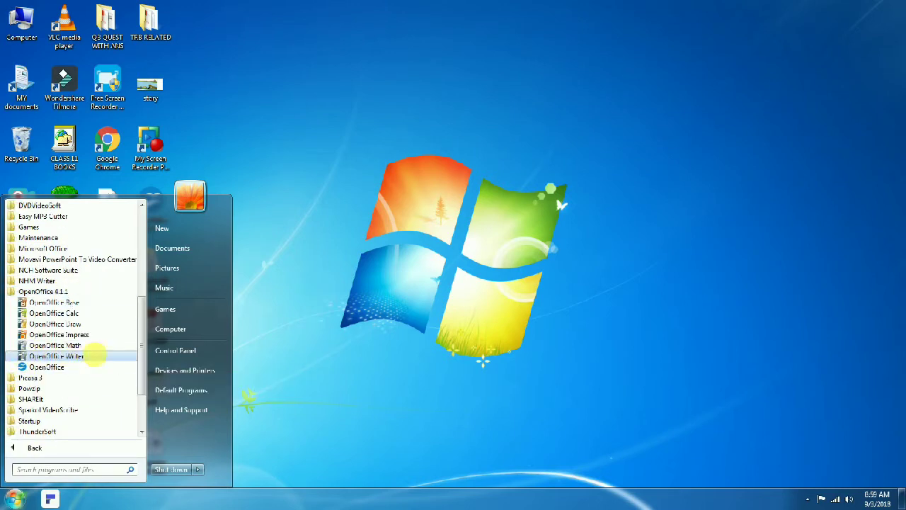
left_click(360, 404)
left_click(150, 203)
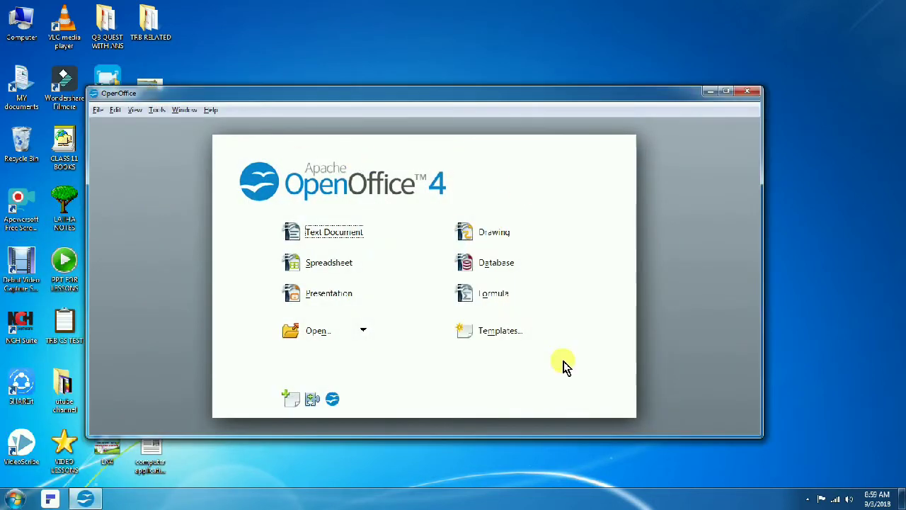
Start a blank text document, then open computer application LN - 6 from STUDY (D:) > DOCUMENTSSS
left_click(335, 234)
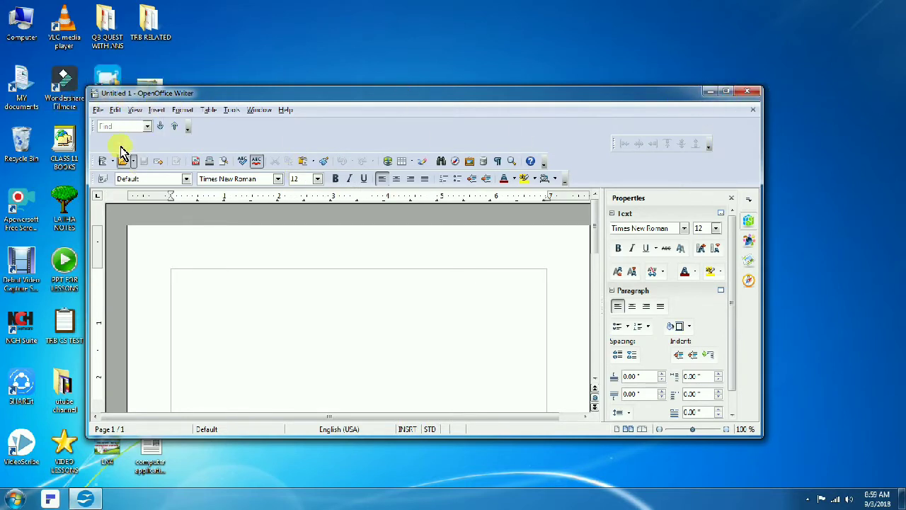
left_click(99, 112)
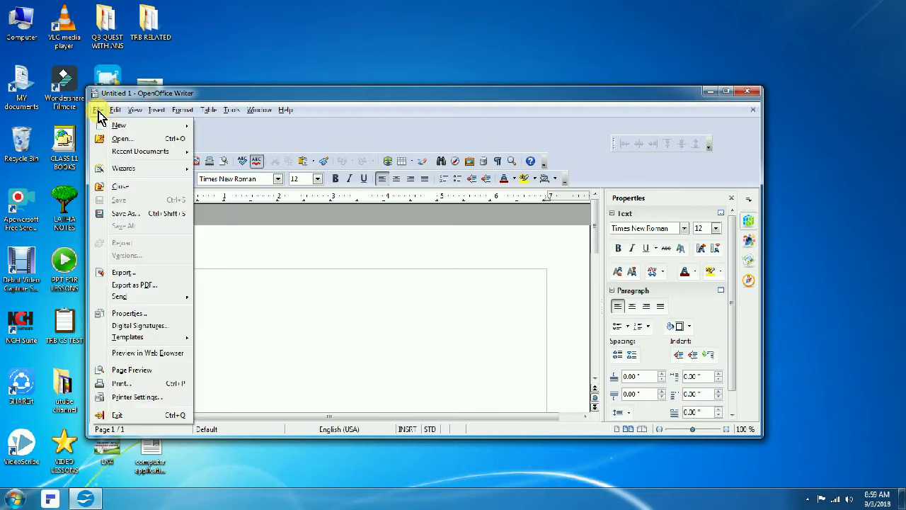
left_click(125, 142)
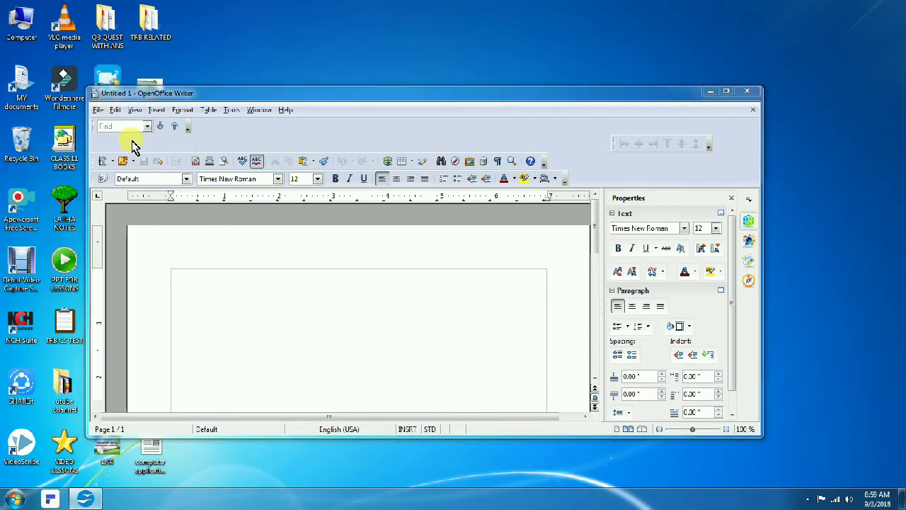
left_click(216, 180)
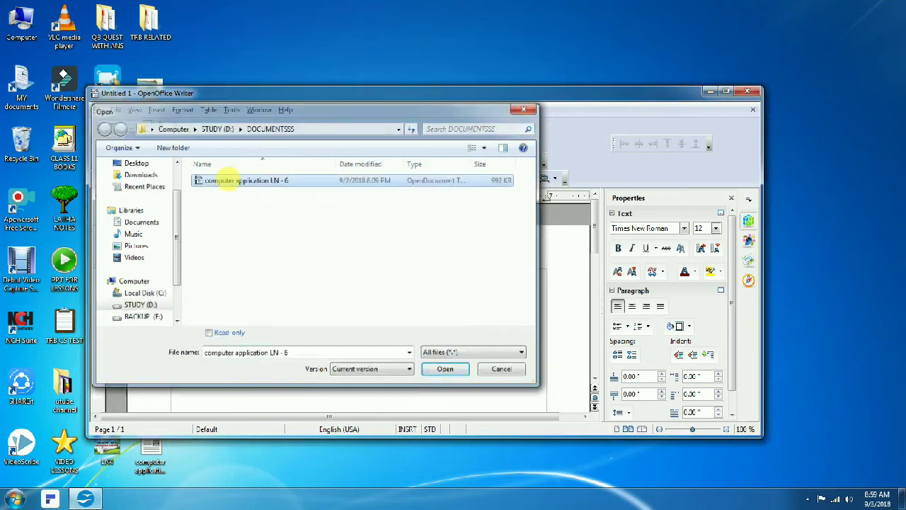
double_click(225, 180)
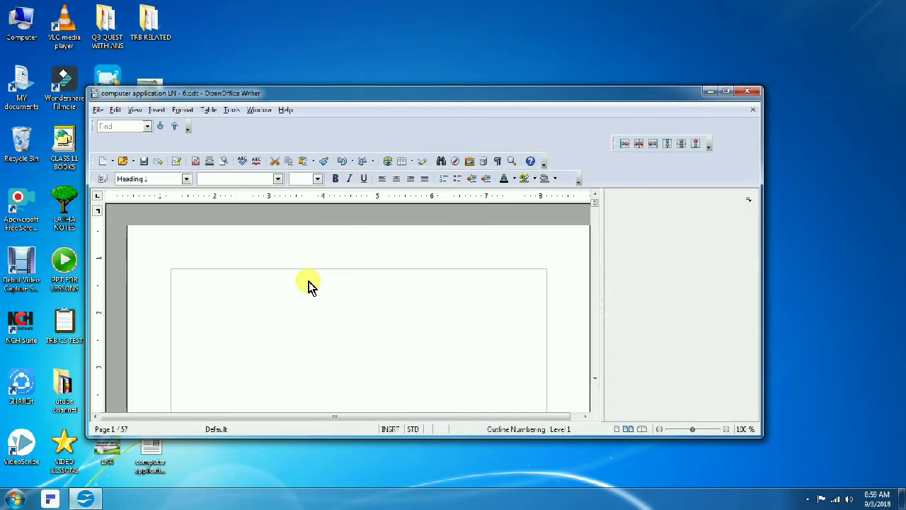
Maximize the Writer window, check the font list, and select the Learning Objectives bullets
left_click(727, 92)
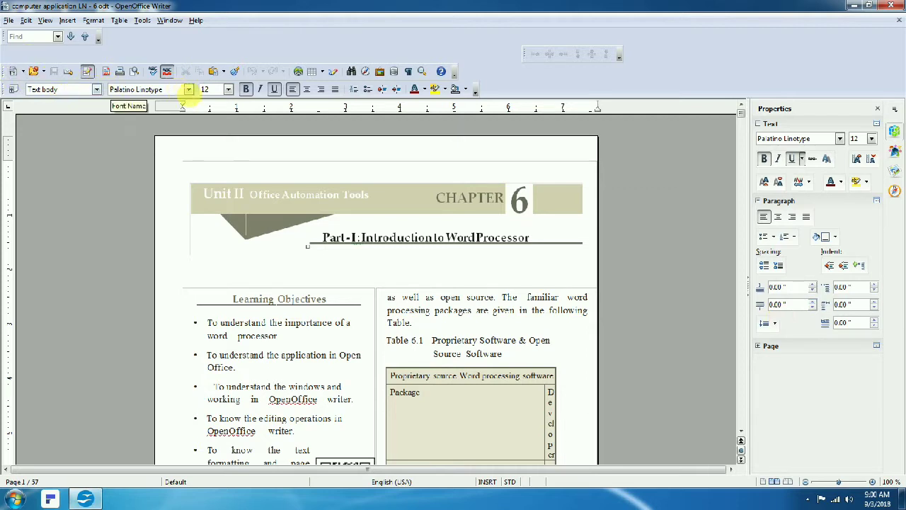
left_click(189, 89)
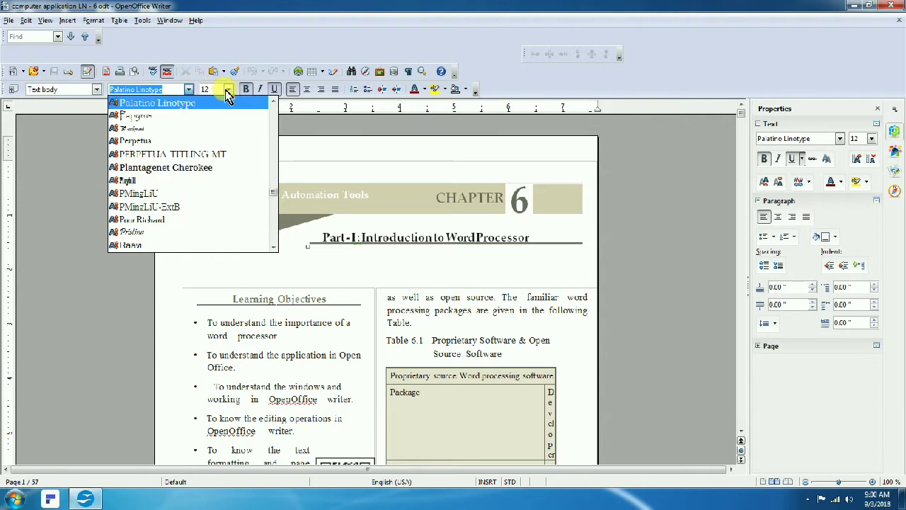
left_click(225, 90)
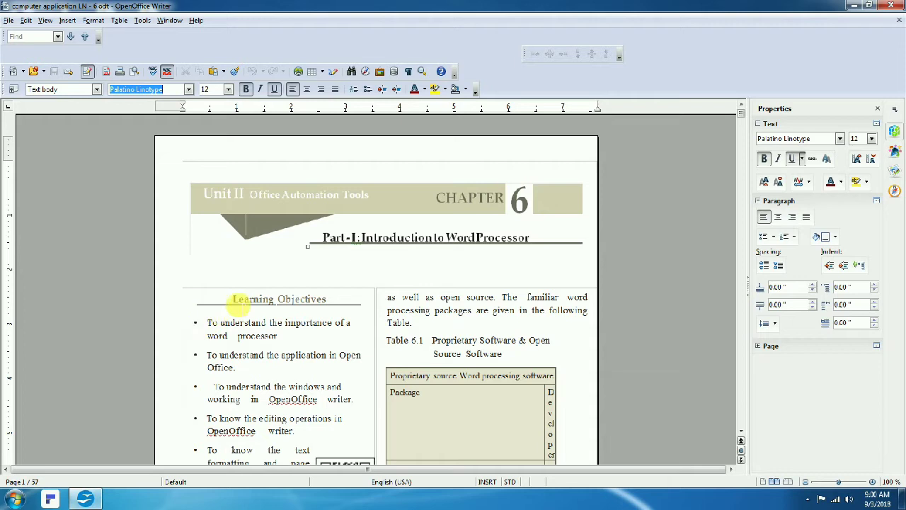
left_click_drag(207, 323, 329, 445)
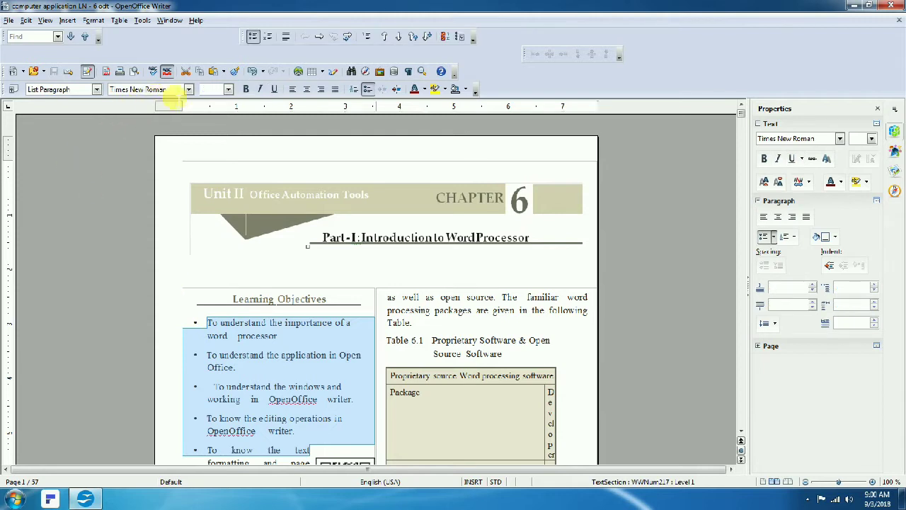
Apply the Wide Latin font to the selected Learning Objectives bullets
left_click(190, 90)
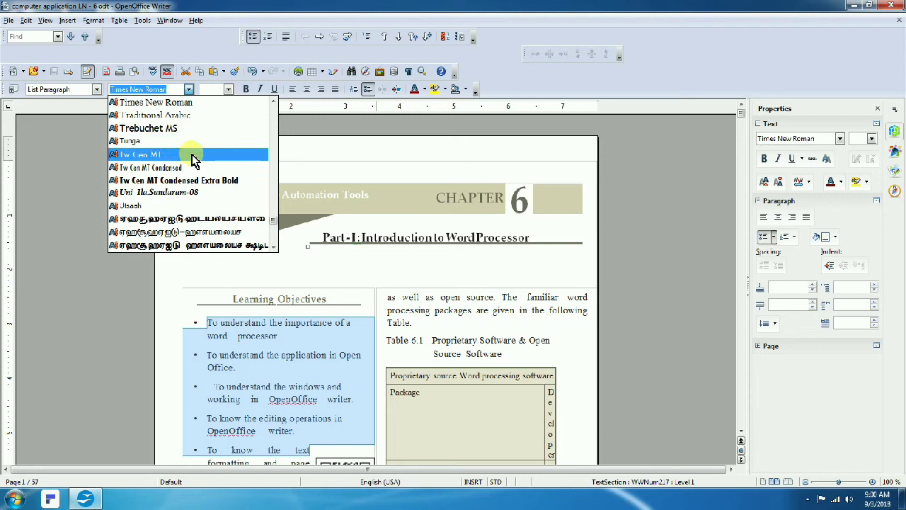
scroll(274, 230, "down", 5)
scroll(276, 235, "down", 5)
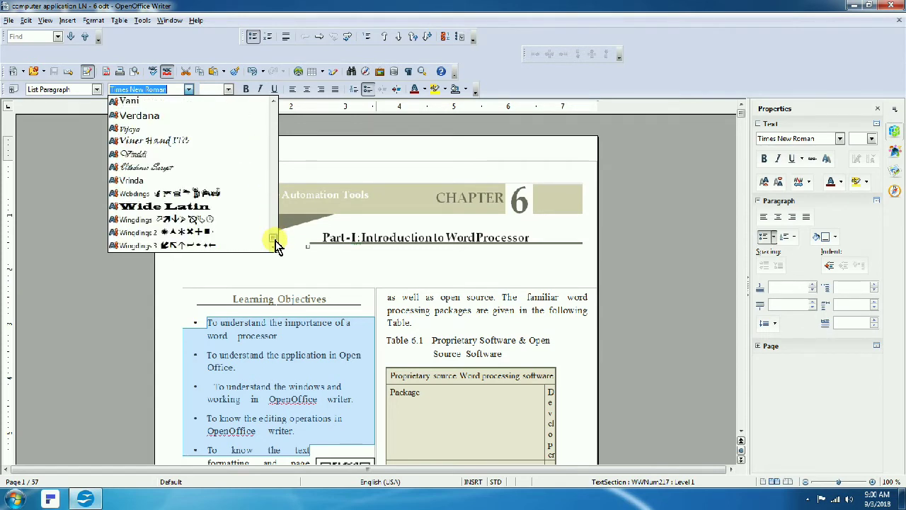
left_click(191, 205)
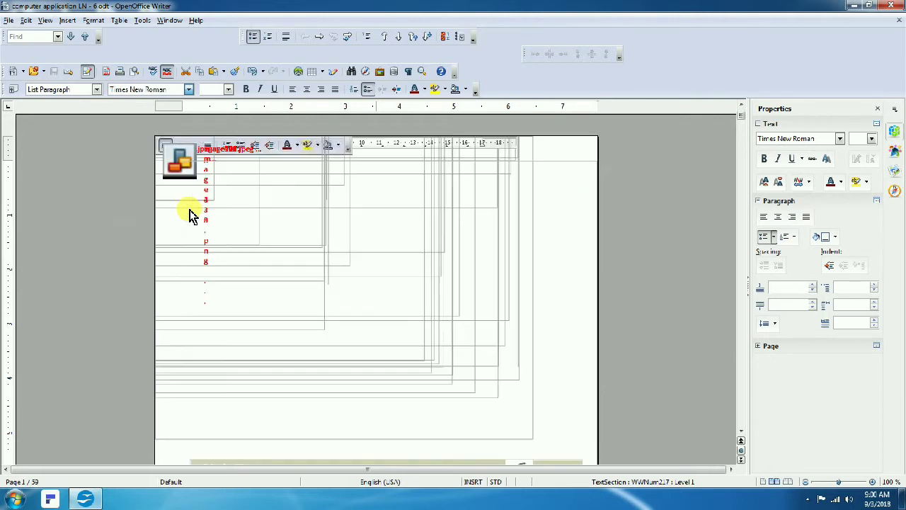
left_click(486, 296)
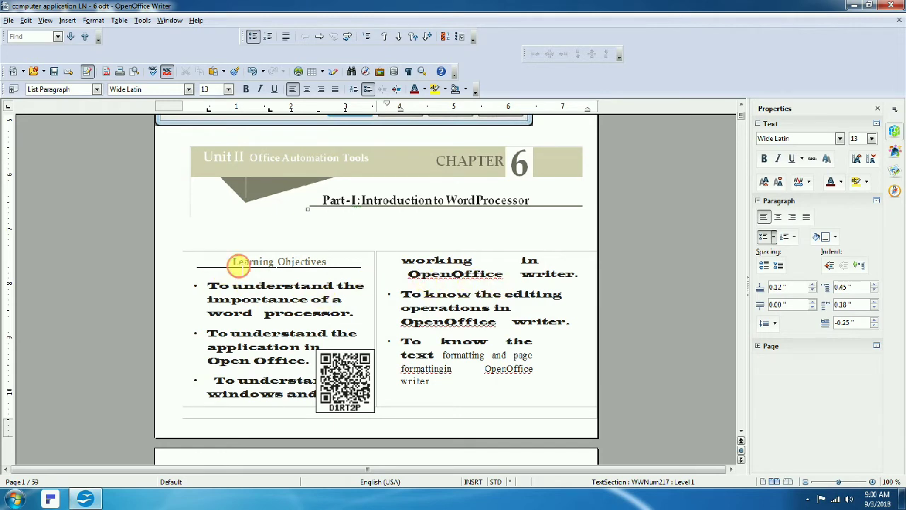
Make the Learning Objectives heading 22 pt, bold and italic
left_click_drag(233, 263, 327, 262)
left_click(229, 89)
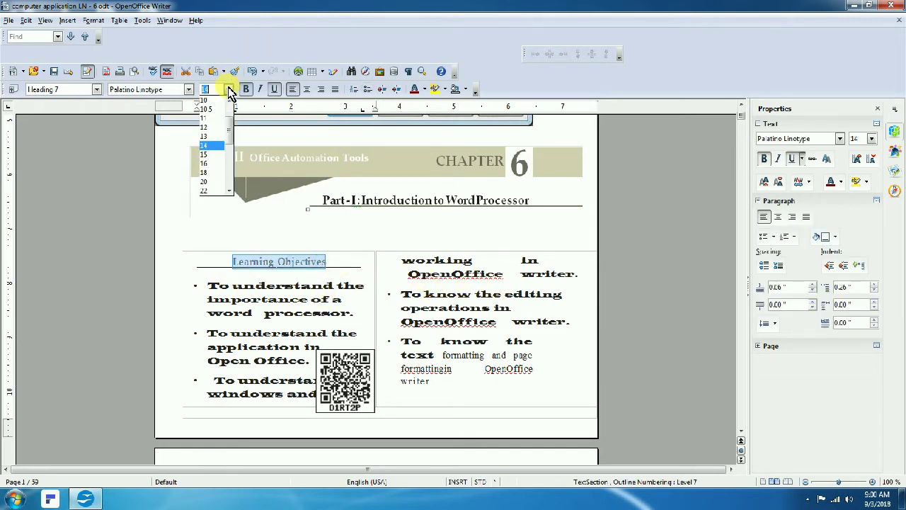
left_click(221, 192)
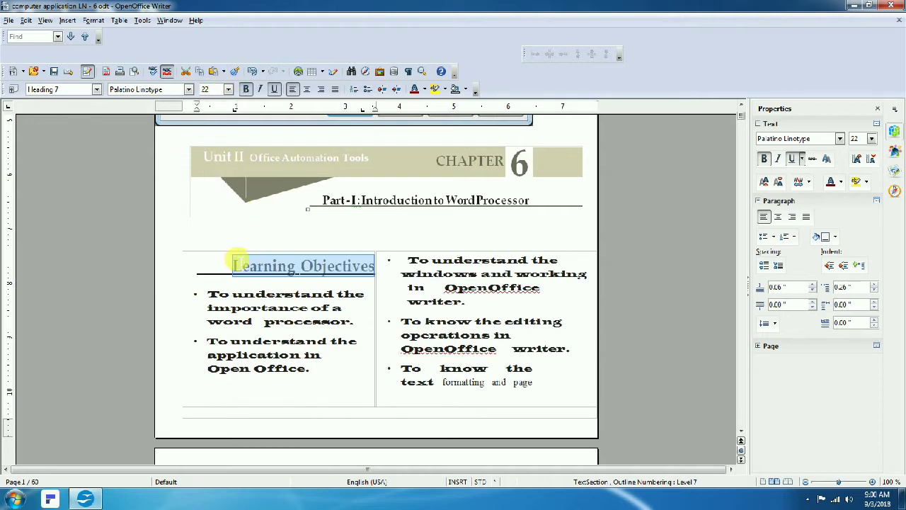
left_click(246, 91)
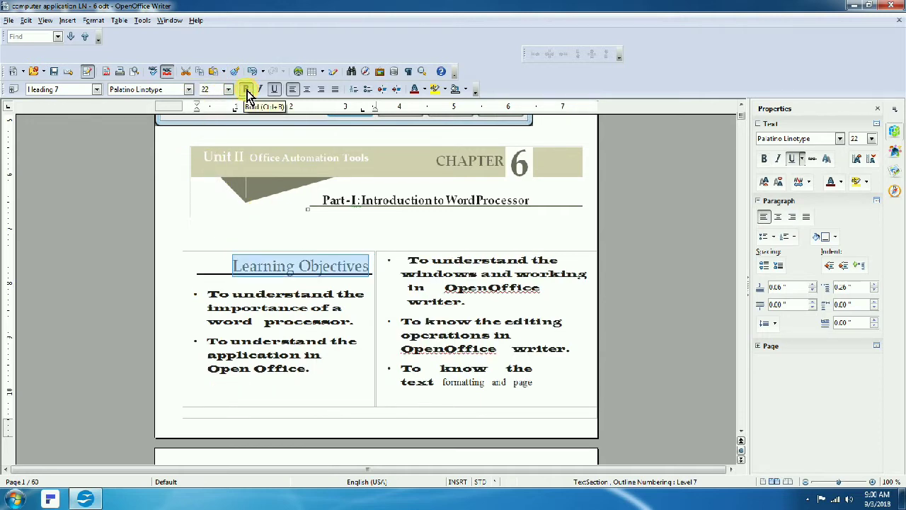
left_click(247, 93)
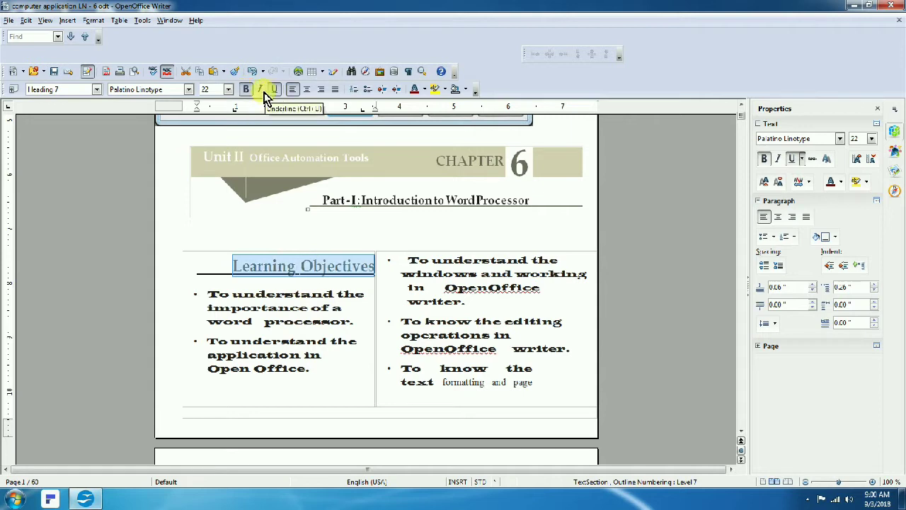
left_click(260, 90)
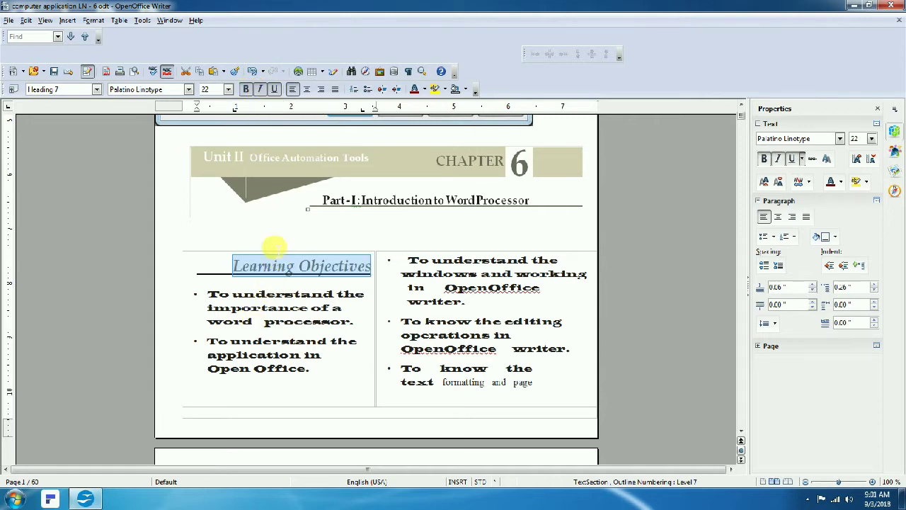
Select the banner graphic, then the words 'OpenOffice writer.' in the right column's first bullet
left_click(332, 206)
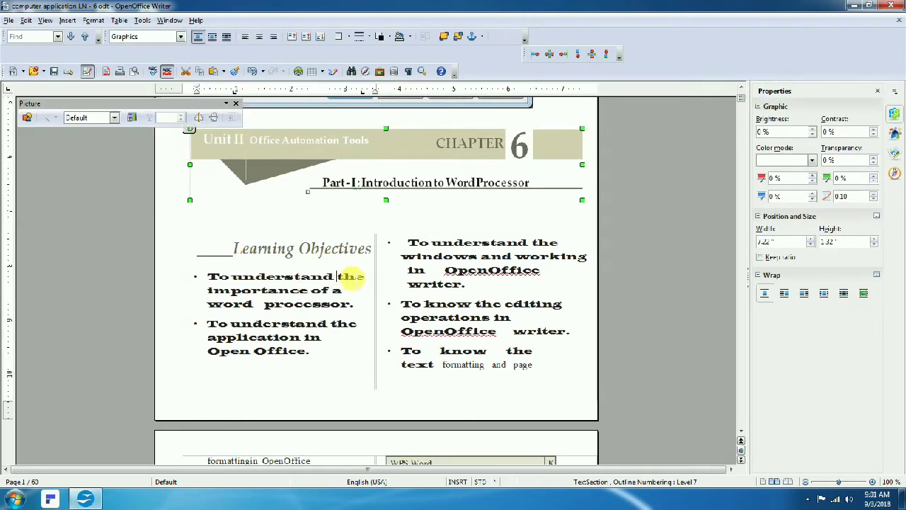
double_click(312, 276)
left_click(419, 262)
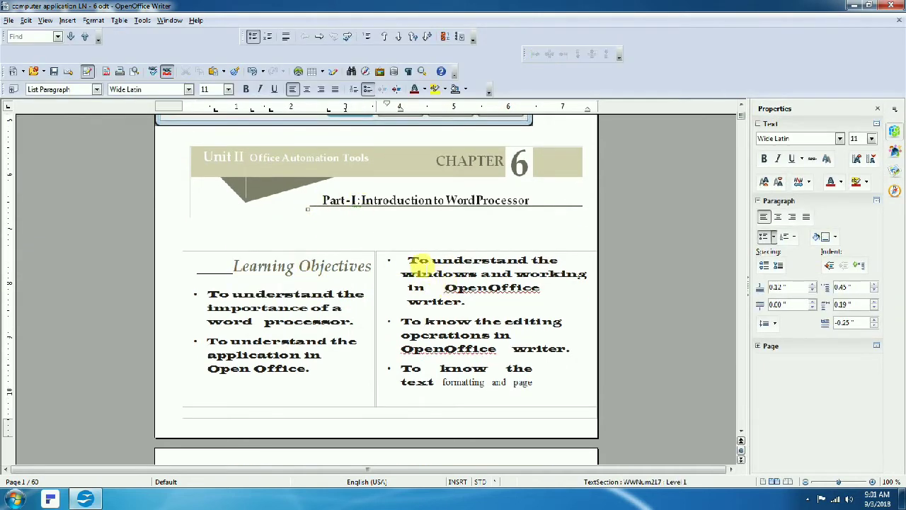
left_click_drag(414, 262, 515, 306)
left_click(470, 239)
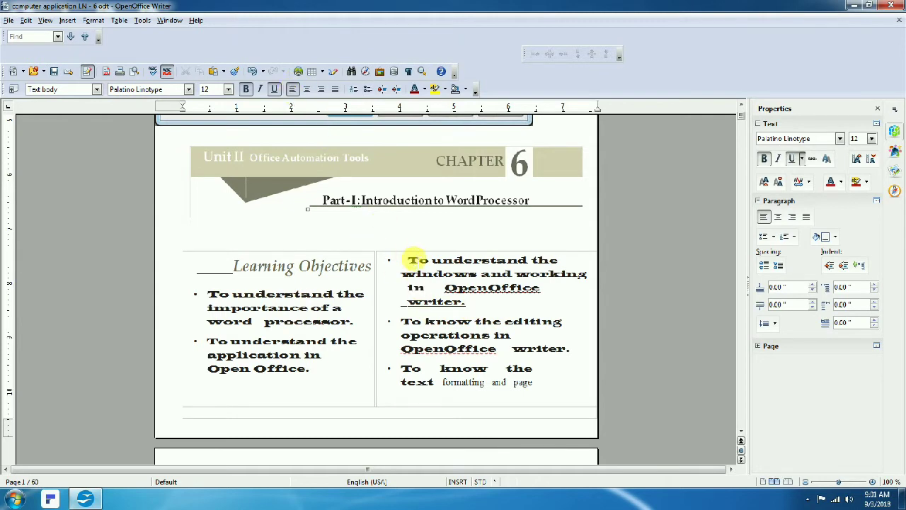
Scroll down from the chapter banner past page 3 toward the Parts of Writer Window page
left_click(742, 434)
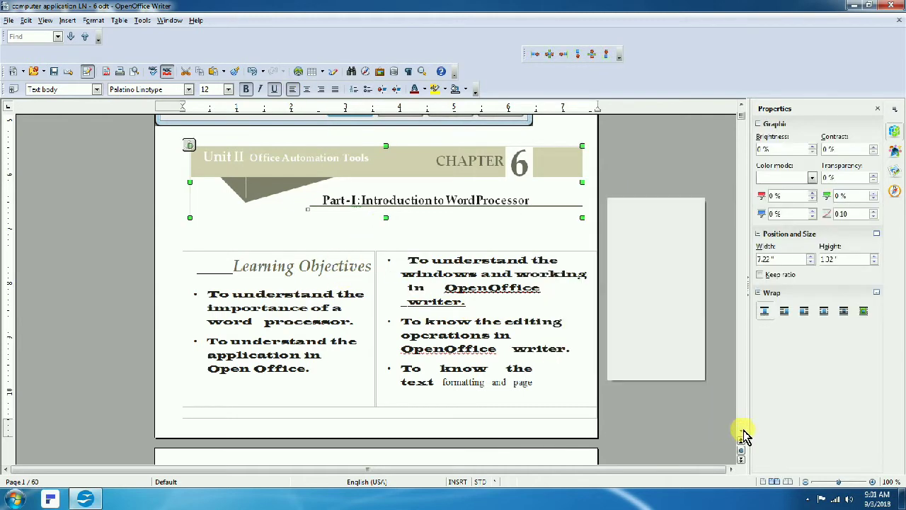
left_click(742, 434)
scroll(742, 433, "down", 5)
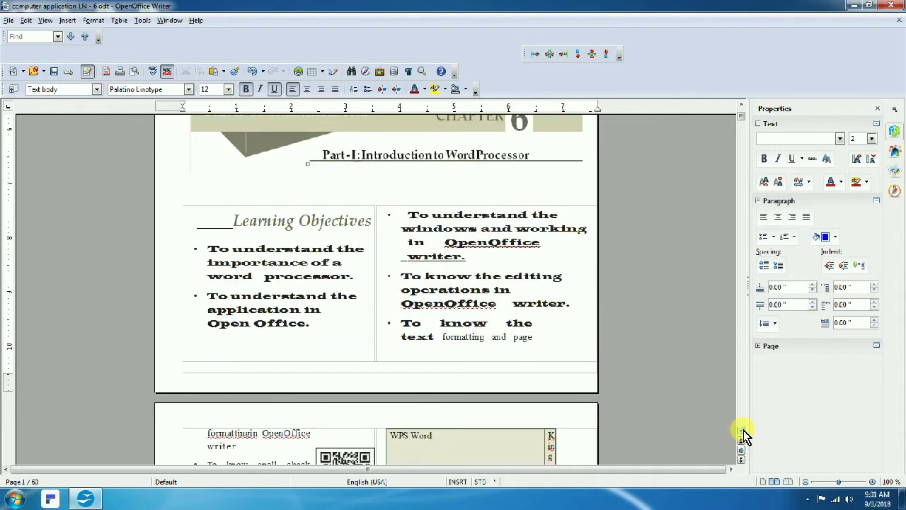
scroll(742, 434, "down", 6)
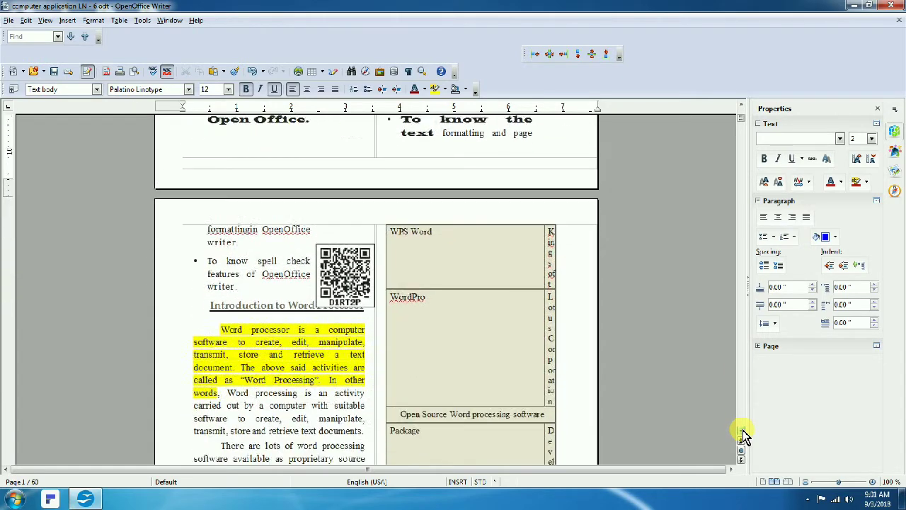
scroll(742, 434, "down", 20)
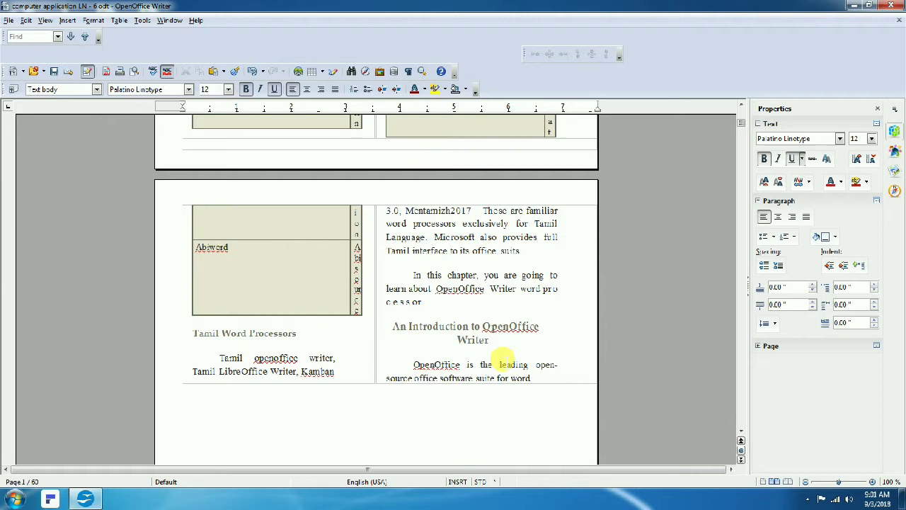
left_click(495, 344)
scroll(503, 359, "down", 5)
scroll(503, 359, "down", 10)
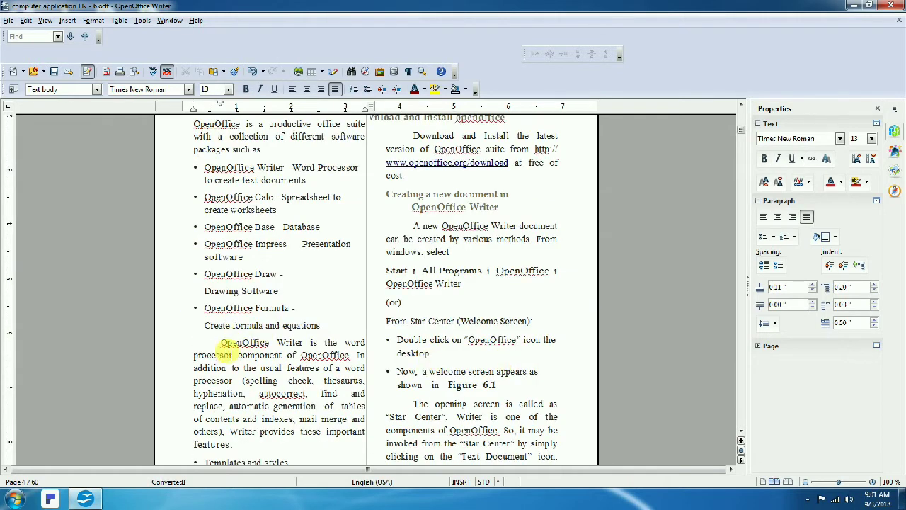
scroll(226, 346, "down", 15)
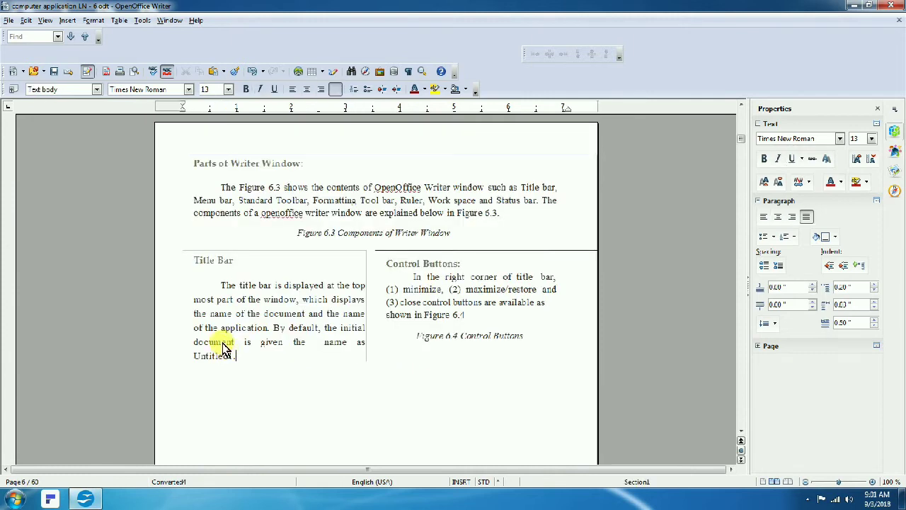
Select the Parts of Writer Window figure, close the Picture toolbar, and select the Minimize button paragraph
left_click(231, 195)
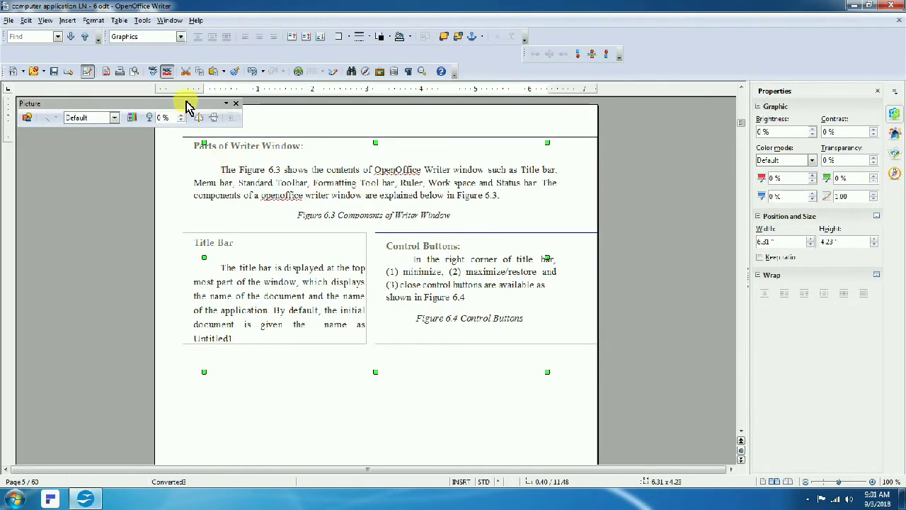
left_click(236, 104)
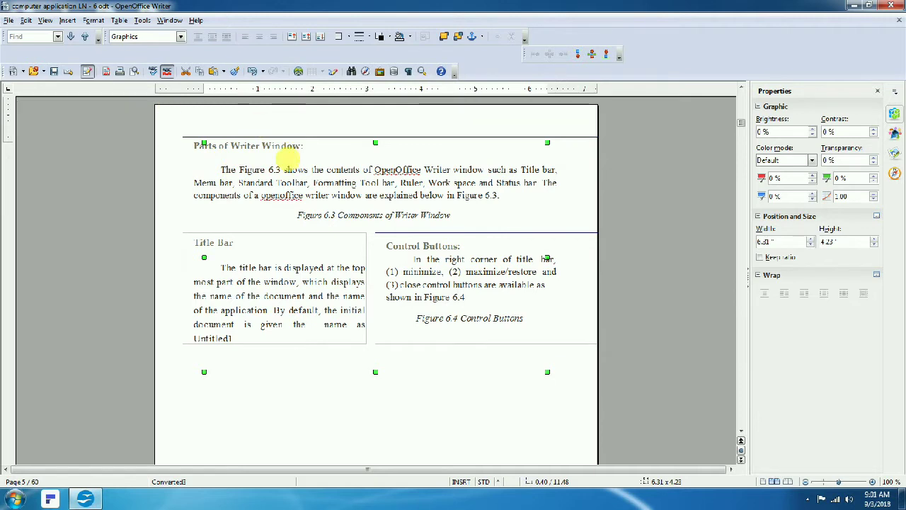
left_click(382, 377)
left_click_drag(221, 405, 277, 459)
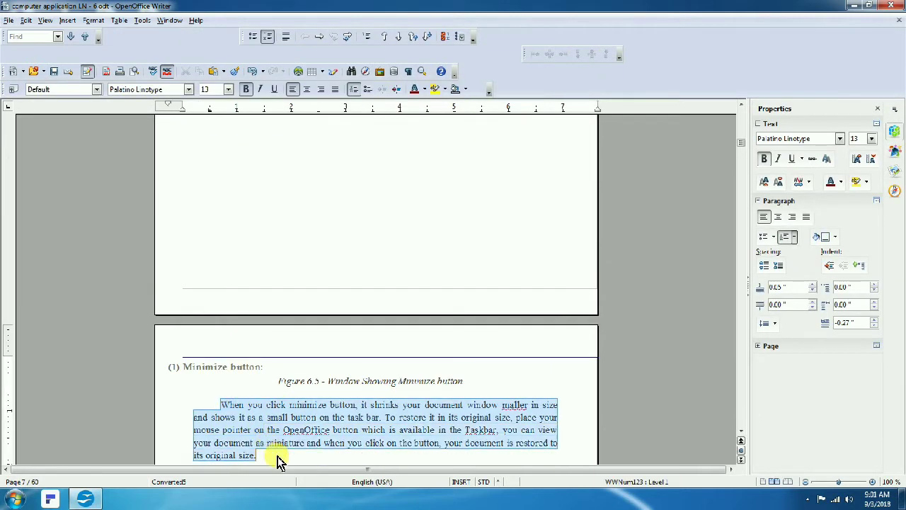
Apply left, centred, then right alignment to the Minimize button paragraph
left_click(294, 90)
left_click(308, 91)
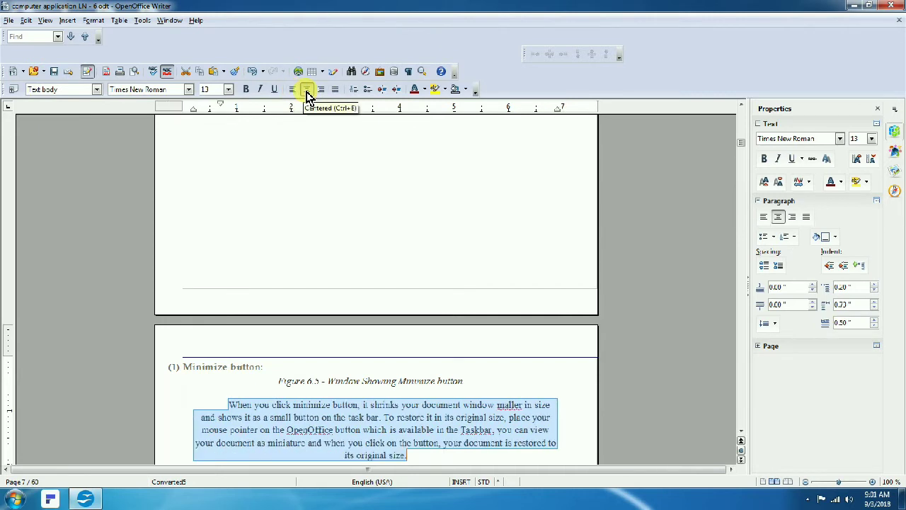
left_click(475, 453)
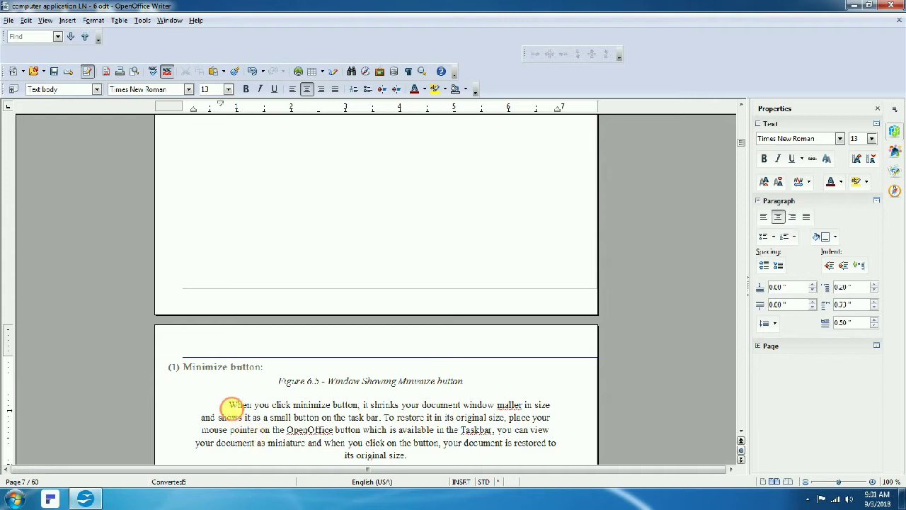
left_click_drag(228, 405, 402, 455)
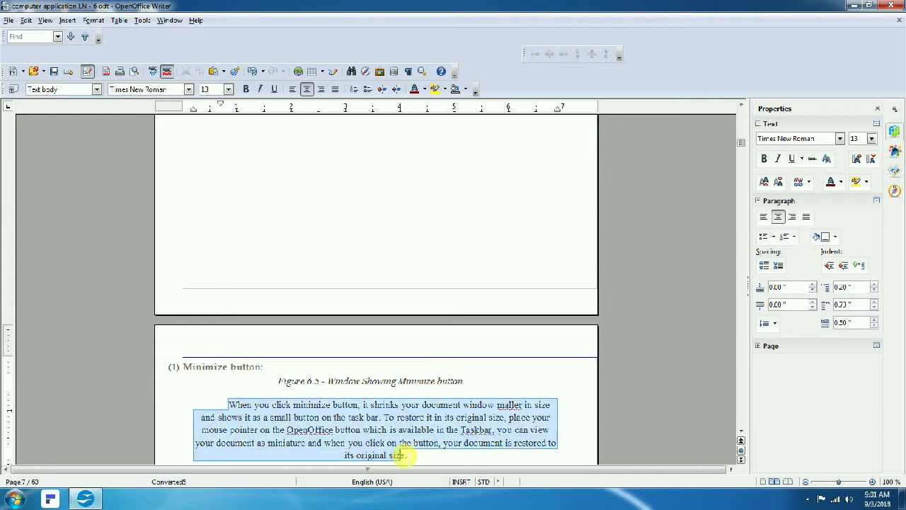
left_click(320, 89)
left_click(584, 434)
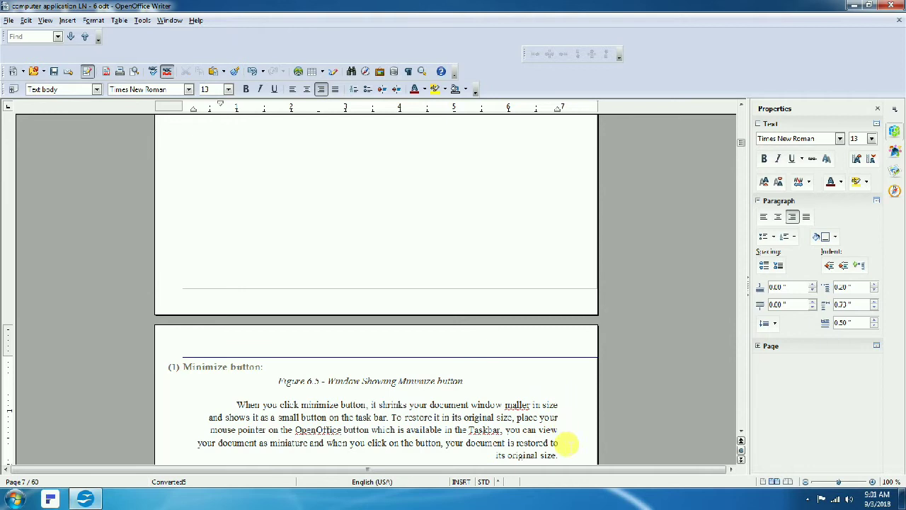
Restore and re-maximize the window, then return the paragraph to left alignment
left_click_drag(237, 403, 559, 457)
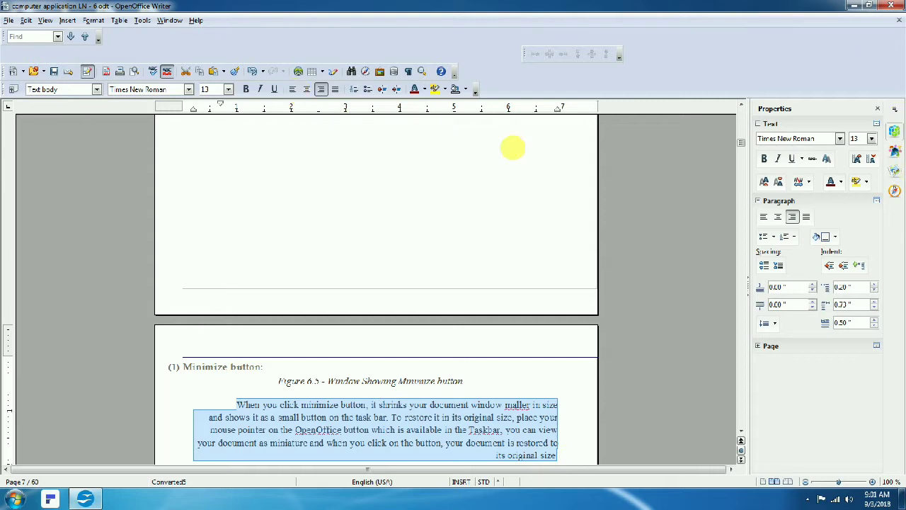
left_click(869, 6)
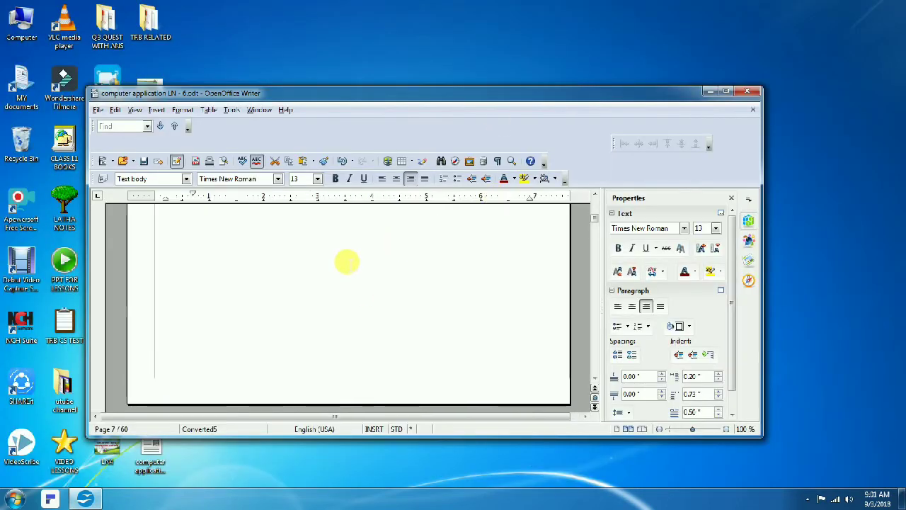
left_click(726, 93)
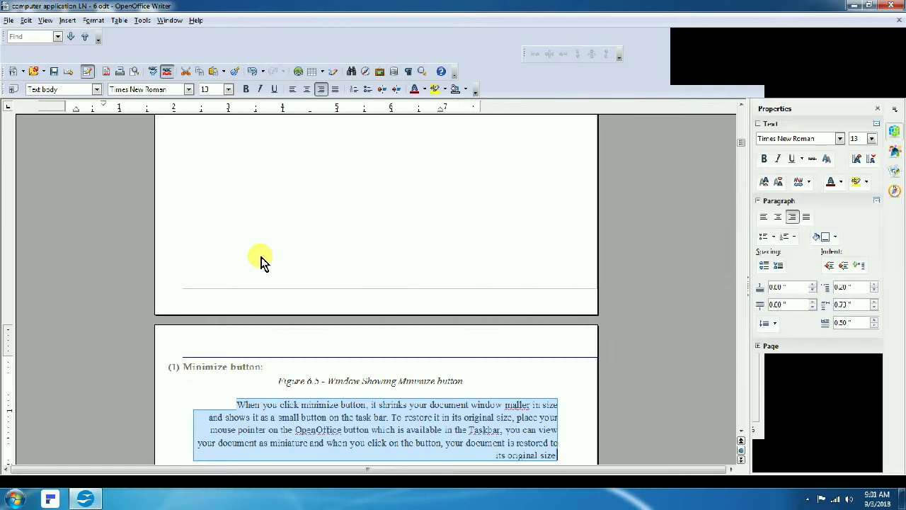
left_click(741, 432)
left_click(741, 432)
left_click(741, 431)
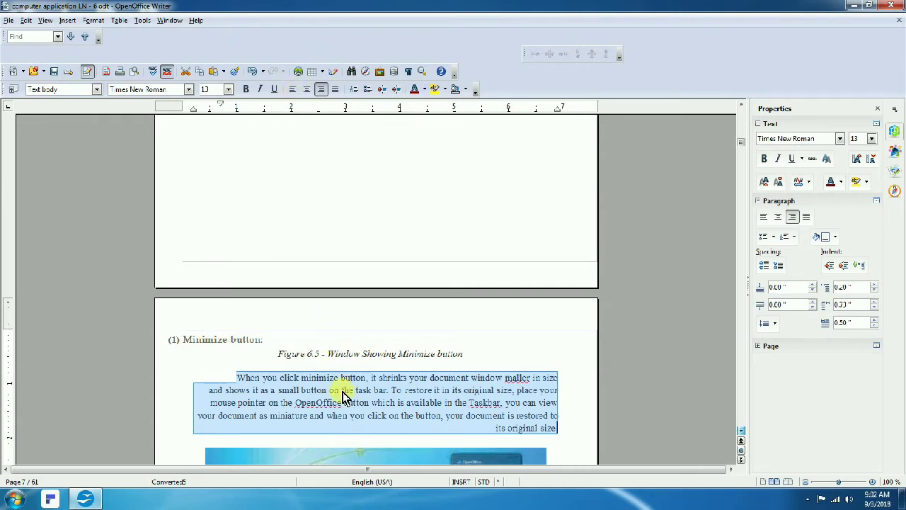
left_click(293, 90)
left_click_drag(221, 359, 257, 409)
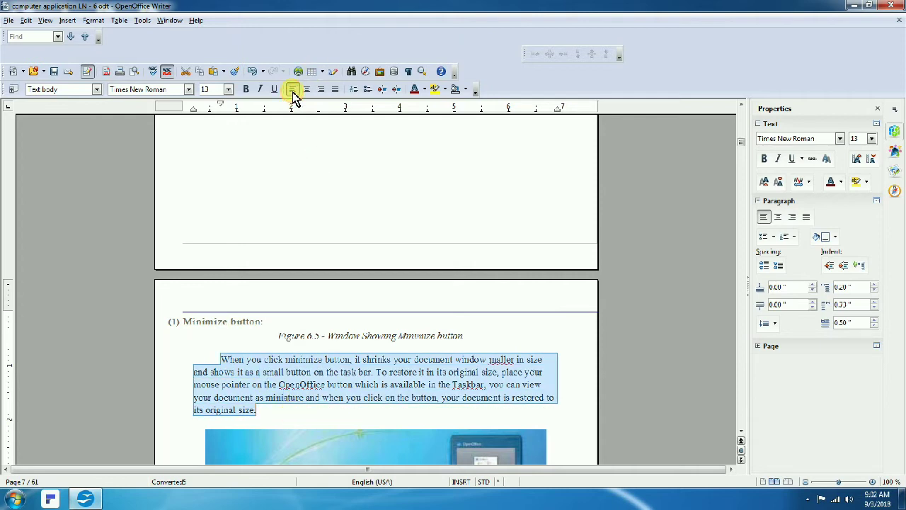
left_click(289, 373)
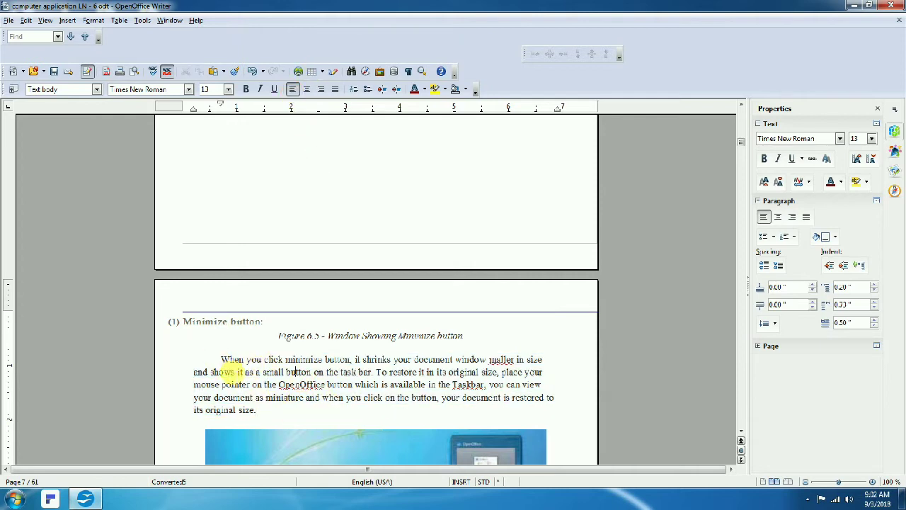
left_click_drag(229, 360, 268, 418)
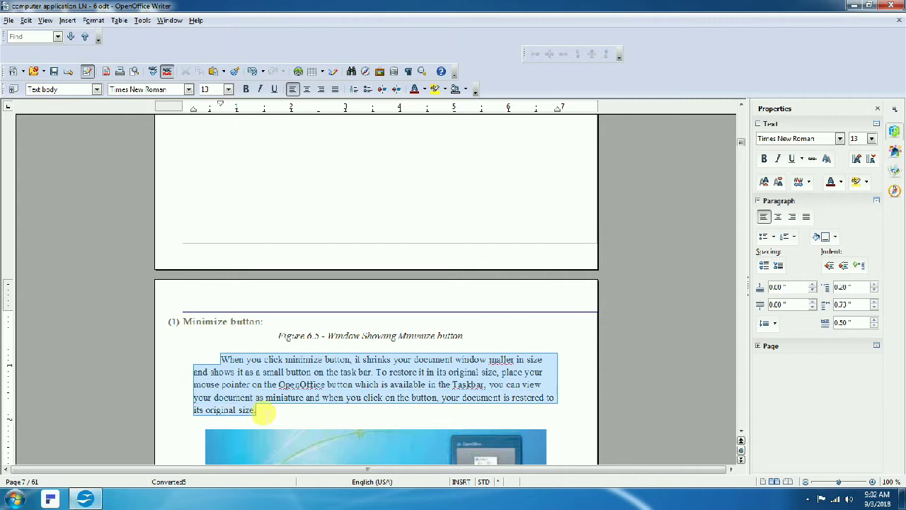
Number the Minimize button paragraph as item 1
left_click(355, 89)
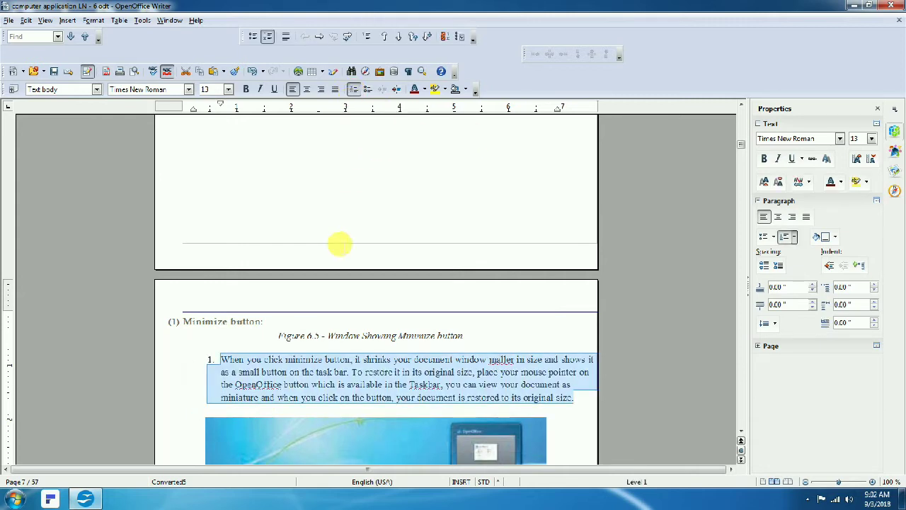
scroll(340, 244, "down", 1)
scroll(340, 244, "down", 1)
left_click(265, 267)
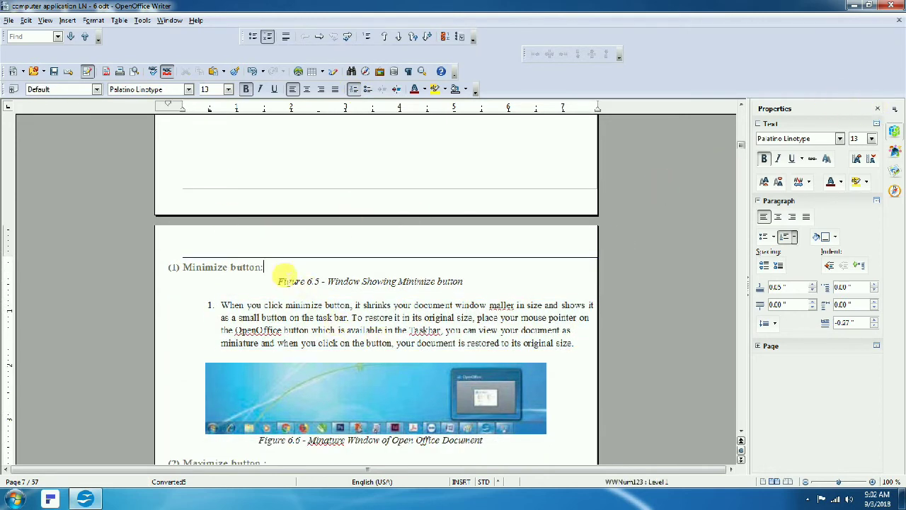
left_click(224, 126)
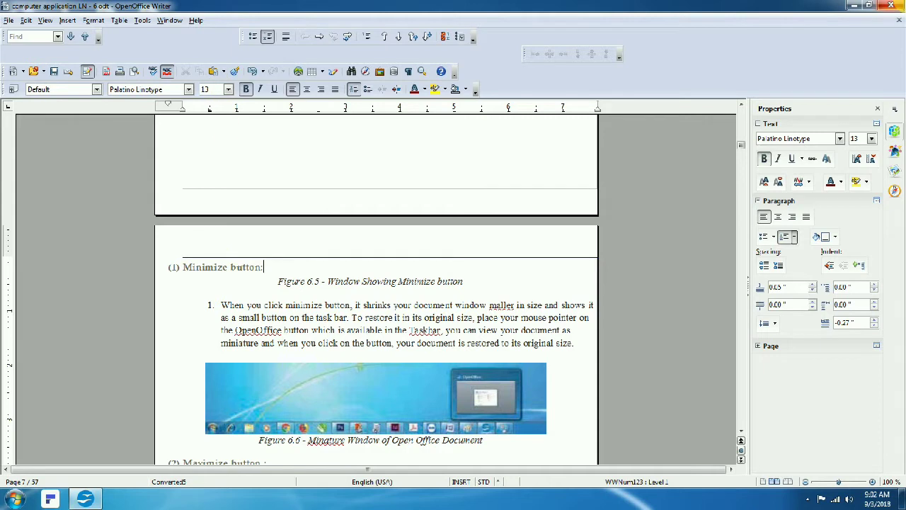
left_click_drag(744, 152, 745, 188)
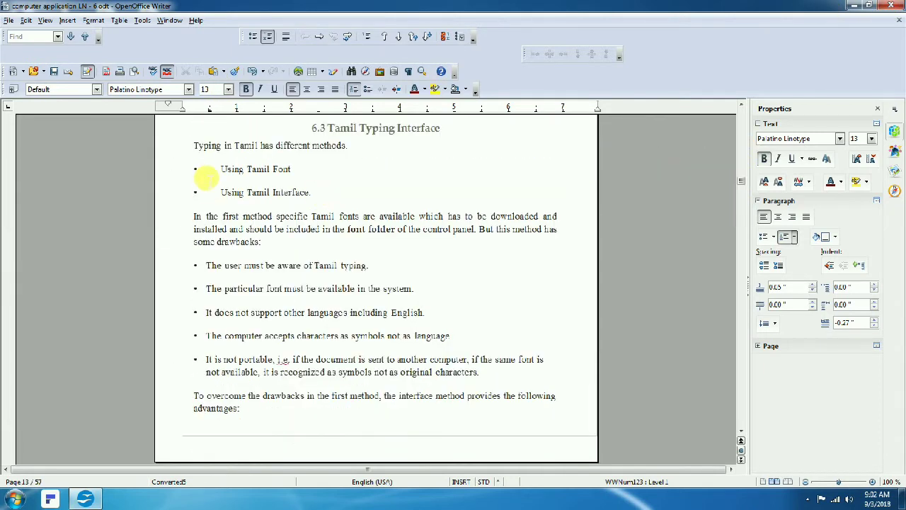
Number the Tamil typing methods and drawbacks text and delete its empty list lines
left_click_drag(193, 145, 499, 381)
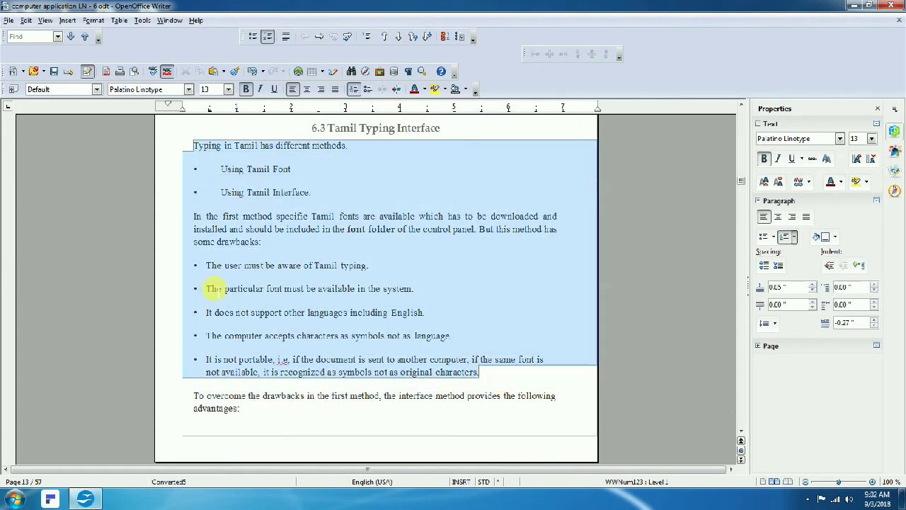
left_click(354, 93)
left_click(301, 186)
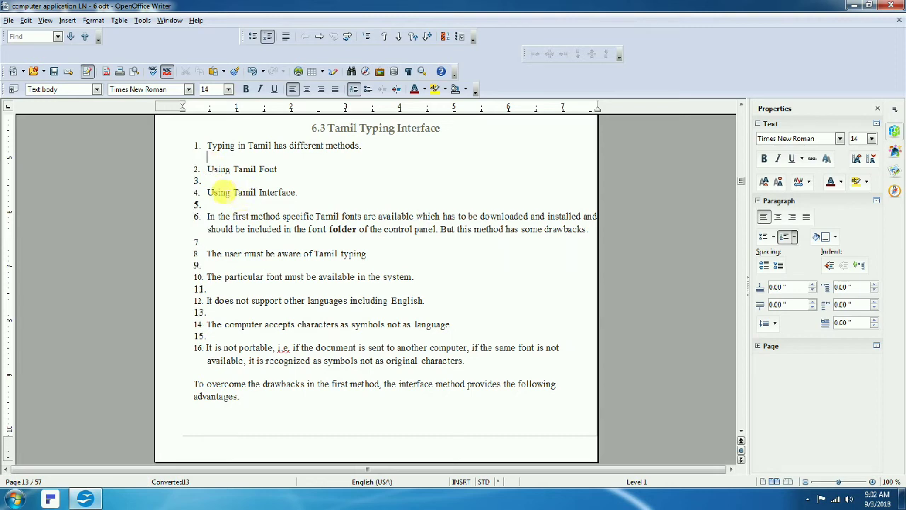
left_click(213, 192)
key("BackSpace")
key("BackSpace")
left_click(209, 205)
key("BackSpace")
left_click(213, 242)
key("BackSpace")
left_click(216, 265)
key("BackSpace")
left_click(212, 289)
key("BackSpace")
key("BackSpace")
Toggle bullets on and off for the list, leaving it without bullets or numbers
left_click_drag(208, 145, 364, 360)
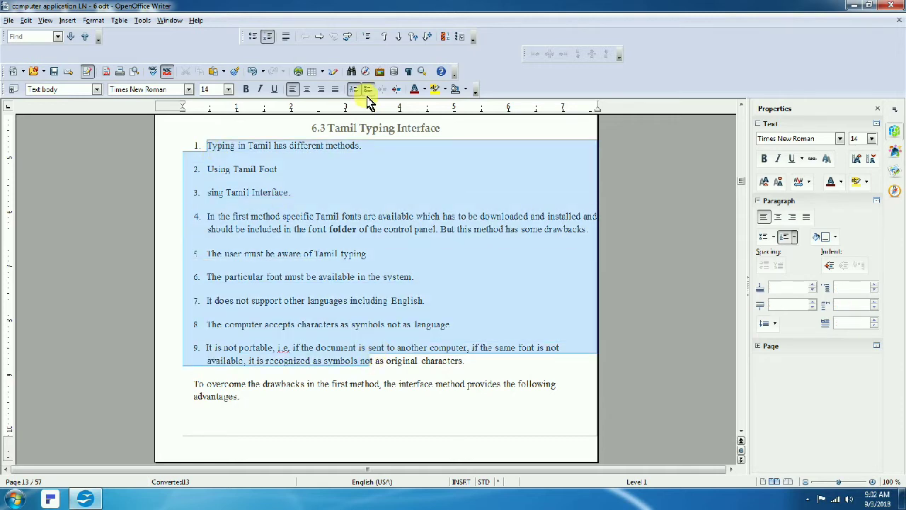
left_click(368, 90)
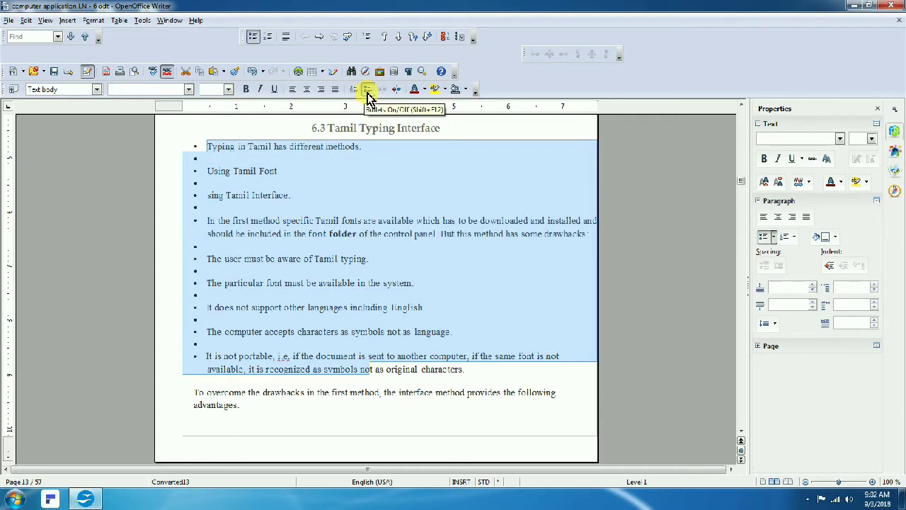
left_click(367, 90)
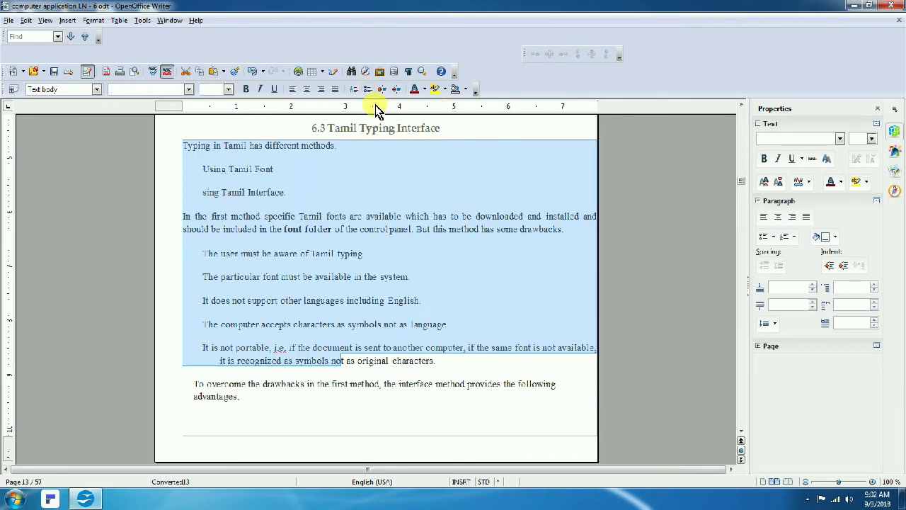
left_click(369, 91)
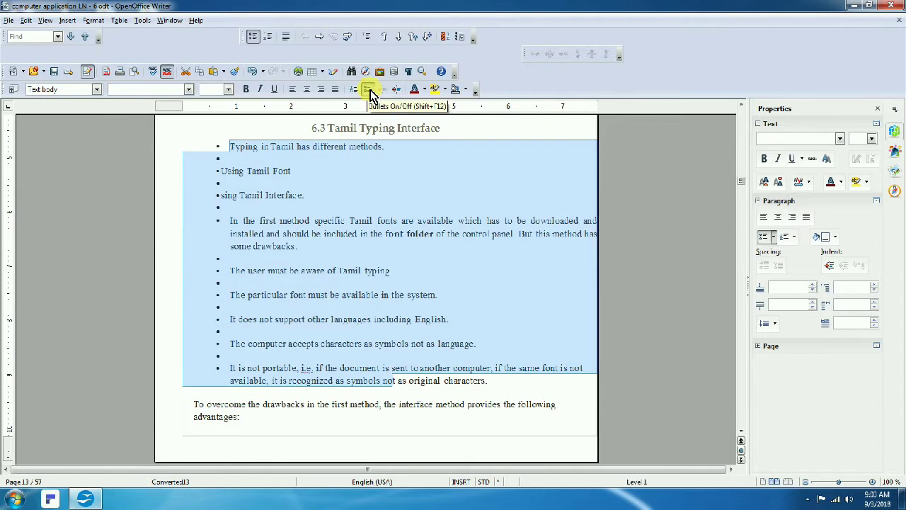
left_click(369, 90)
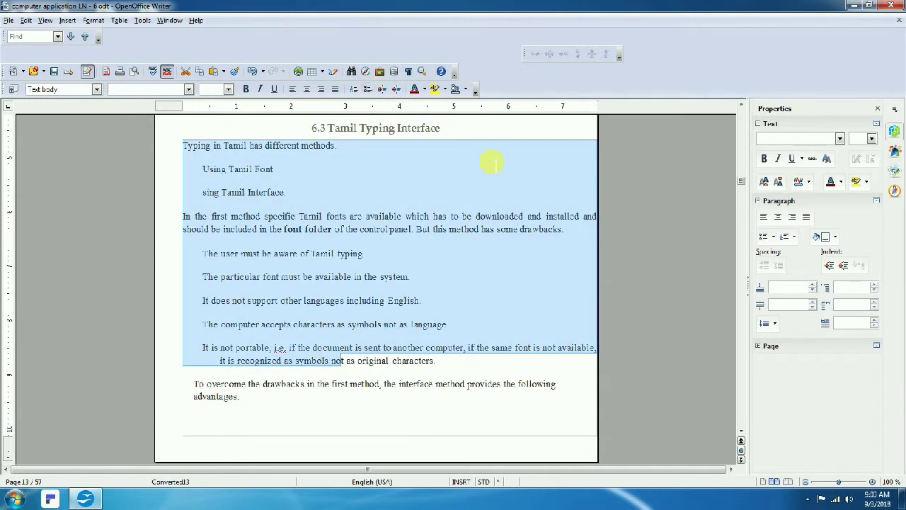
Move down to page 21 and select the three Changing Case list items
scroll(744, 433, "down", 5)
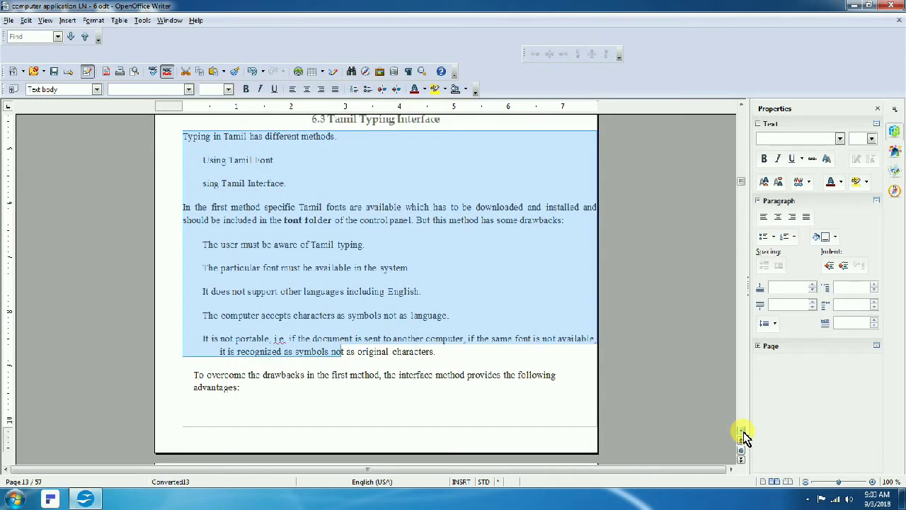
scroll(743, 434, "down", 5)
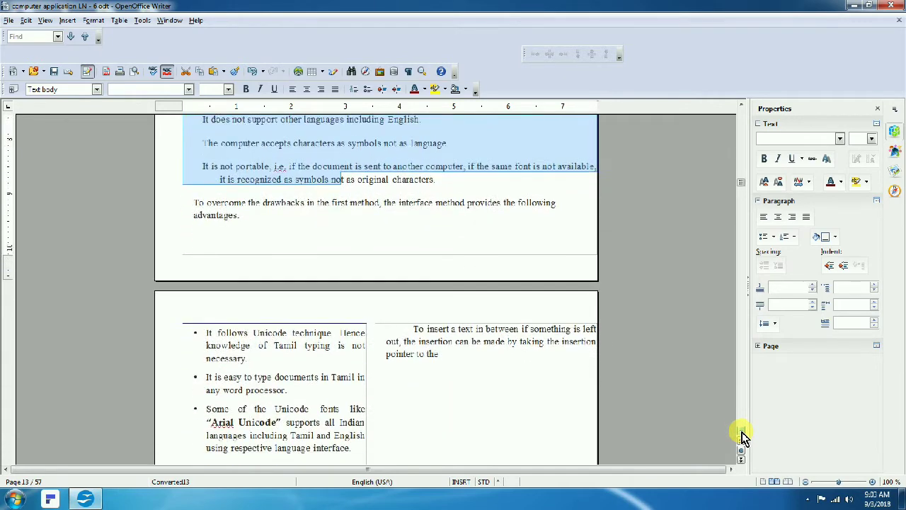
key("Down")
key("Down")
key("Down")
key("Down")
key("Down")
key("Down")
key("Down")
key("Down")
key("Down")
key("Down")
key("Down")
key("Down")
key("Down")
key("Down")
key("Down")
key("Down")
key("Down")
key("Down")
key("Down")
key("Down")
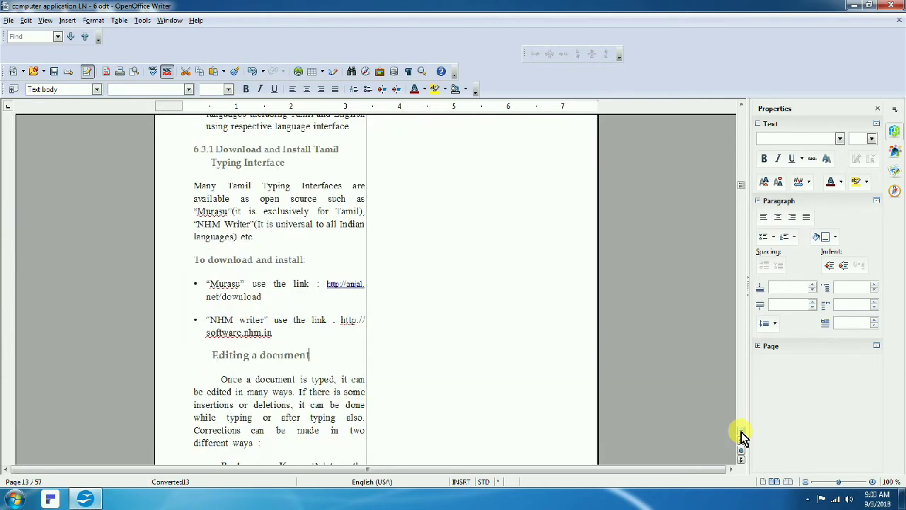
key("Down")
key("Down")
key("Down")
key("Down")
key("Down")
key("Down")
key("Down")
key("Down")
key("Down")
key("Down")
key("Down")
key("Down")
key("Down")
key("Down")
key("Down")
key("Down")
key("Down")
key("Down")
key("Down")
key("Down")
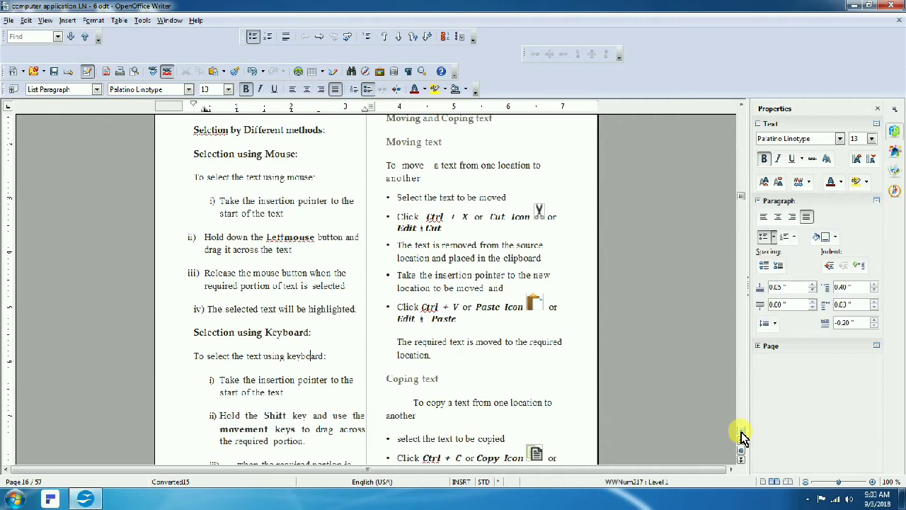
key("Down")
key("Down")
key("Down")
key("Down")
key("Down")
key("Down")
key("Down")
key("Down")
key("Down")
key("Down")
key("Down")
key("Down")
key("Down")
key("Down")
key("Down")
key("Down")
key("Down")
key("Down")
key("Down")
key("Down")
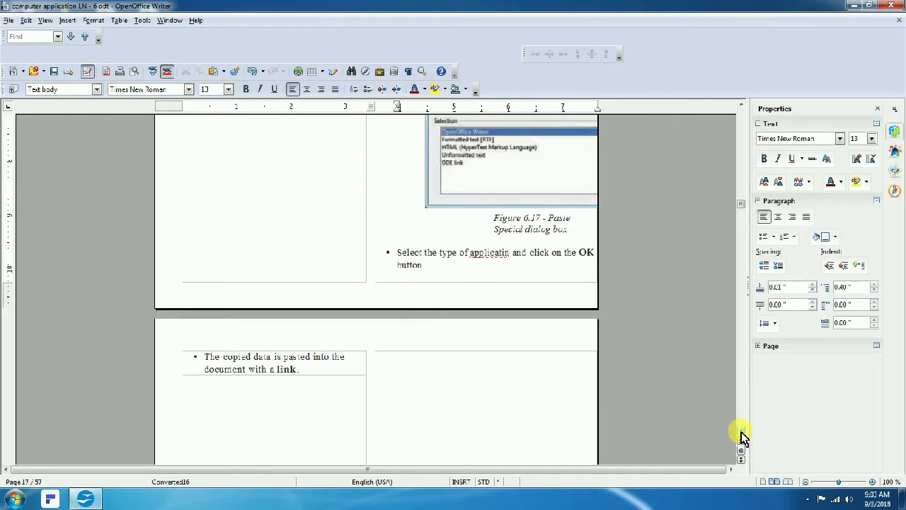
key("Down")
key("Down")
key("Down")
key("Down")
key("Down")
key("Down")
key("Down")
key("Down")
key("Down")
key("Down")
key("Down")
key("Down")
key("Down")
key("Down")
key("Down")
key("Down")
key("Down")
key("Down")
key("Down")
key("Down")
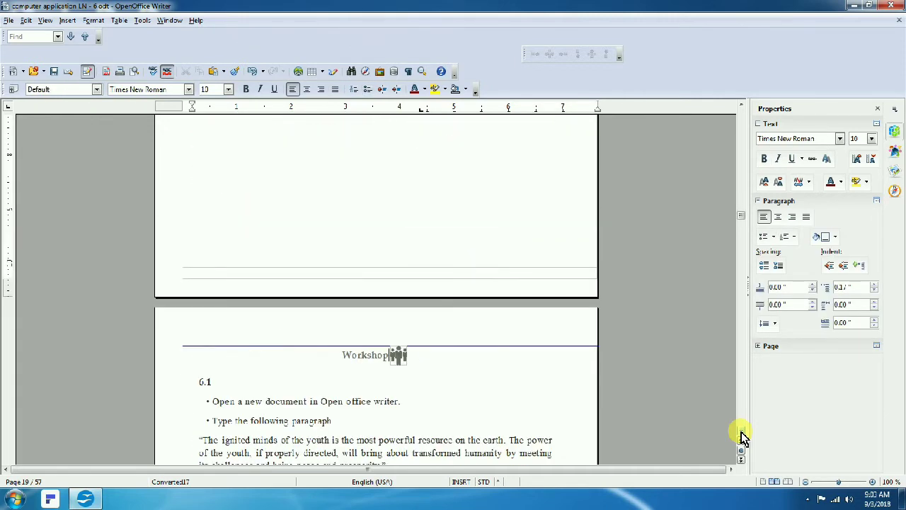
key("Down")
key("Down")
key("Down")
key("Down")
key("Down")
key("Down")
key("Down")
key("Down")
key("Down")
key("Down")
key("Down")
key("Down")
key("Down")
key("Down")
key("Down")
key("Down")
key("Down")
key("Down")
key("Down")
key("Down")
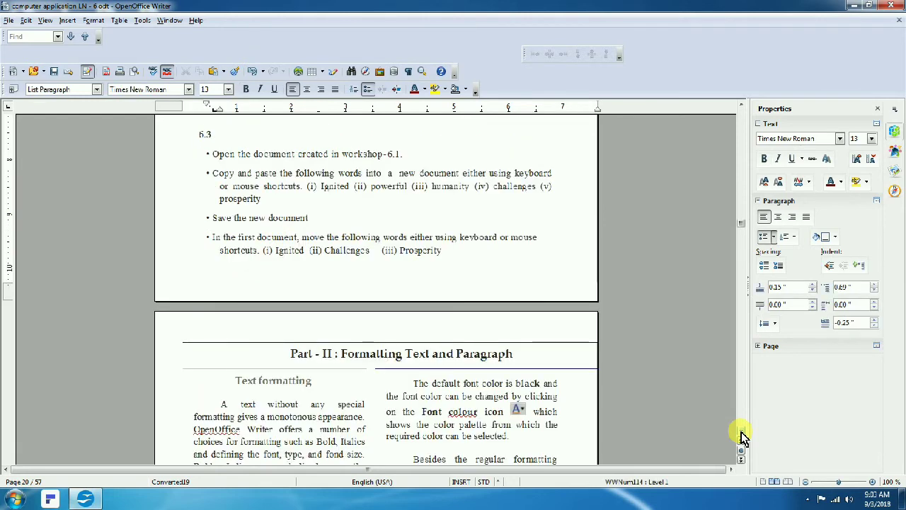
key("Down")
key("Down")
key("Down")
key("Down")
key("Down")
key("Down")
key("Down")
key("Down")
key("Down")
key("Down")
key("Down")
key("Down")
key("Down")
key("Down")
key("Down")
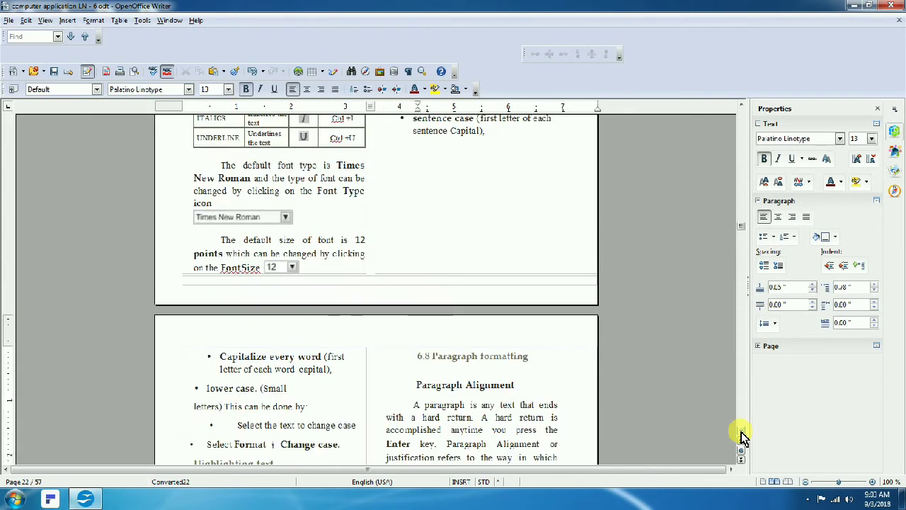
key("Up")
key("Up")
key("Up")
key("Up")
key("Up")
key("Up")
key("Up")
key("Up")
key("Up")
key("Up")
key("Up")
key("Up")
key("Up")
key("Up")
key("Up")
key("Up")
key("Up")
key("Up")
key("Up")
key("Up")
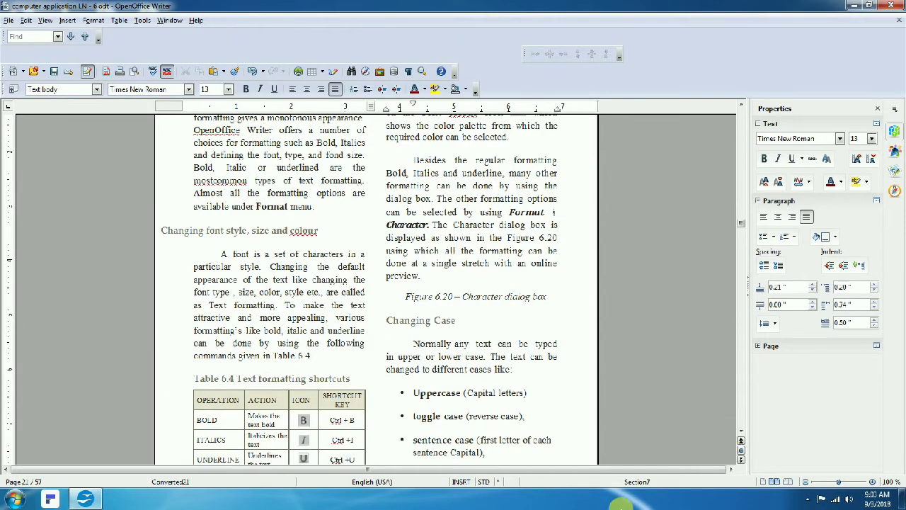
left_click_drag(413, 392, 499, 458)
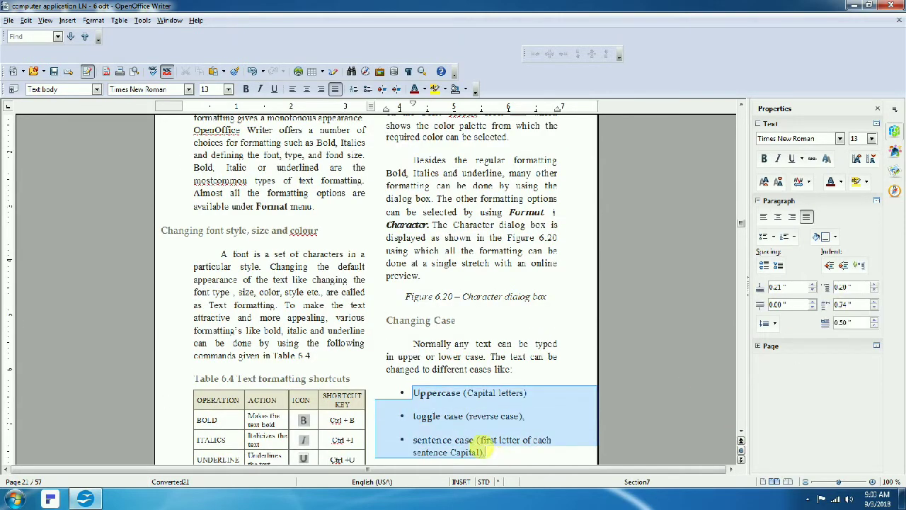
Toggle the bullets off and on, then give the three items green-ball bullets
scroll(428, 397, "down", 3)
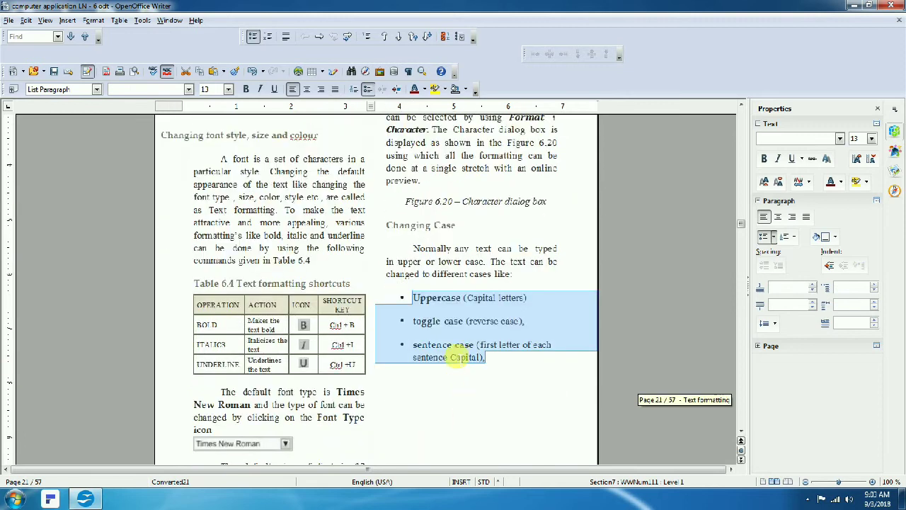
left_click(369, 90)
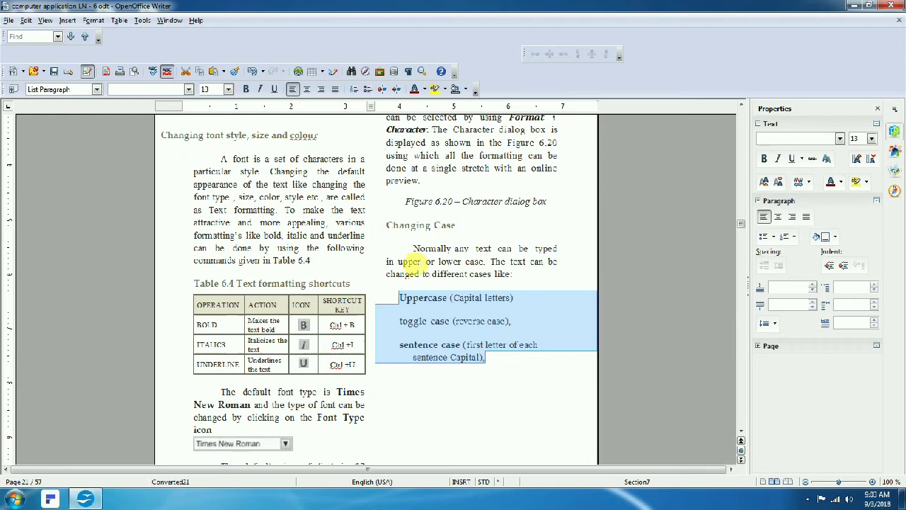
left_click(369, 90)
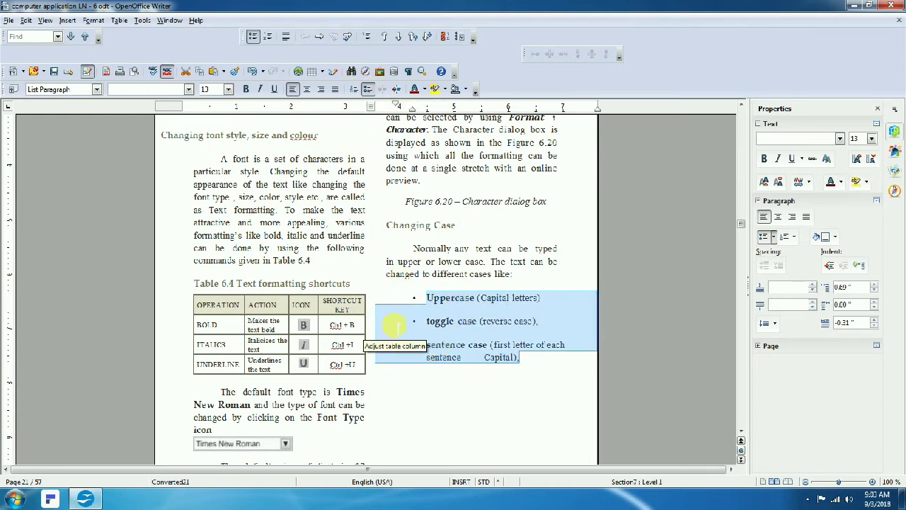
left_click(784, 237)
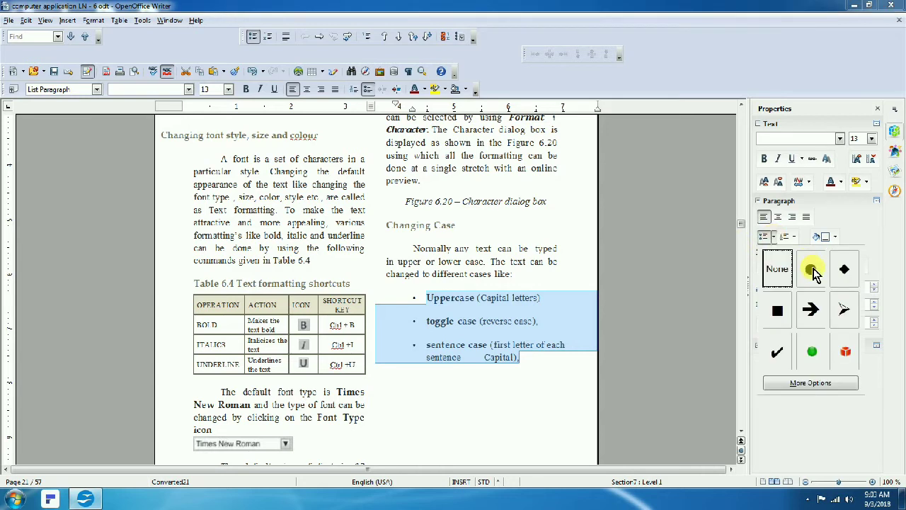
left_click(812, 349)
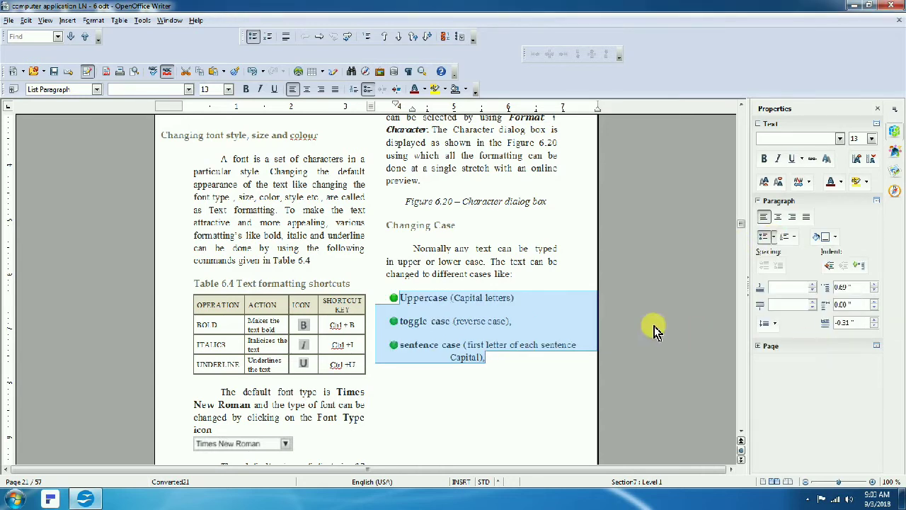
Reselect the three items and switch them to arrowhead bullets
left_click(796, 239)
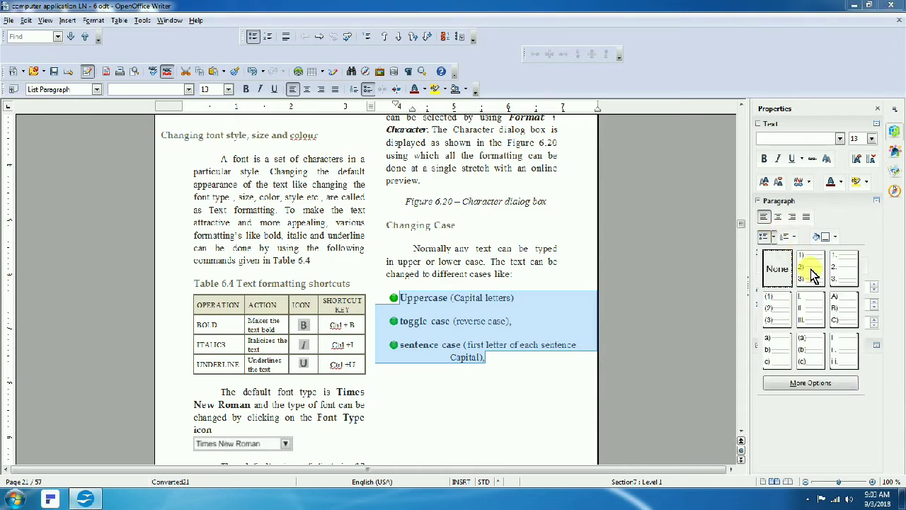
left_click(790, 245)
left_click_drag(401, 298, 509, 368)
left_click(772, 237)
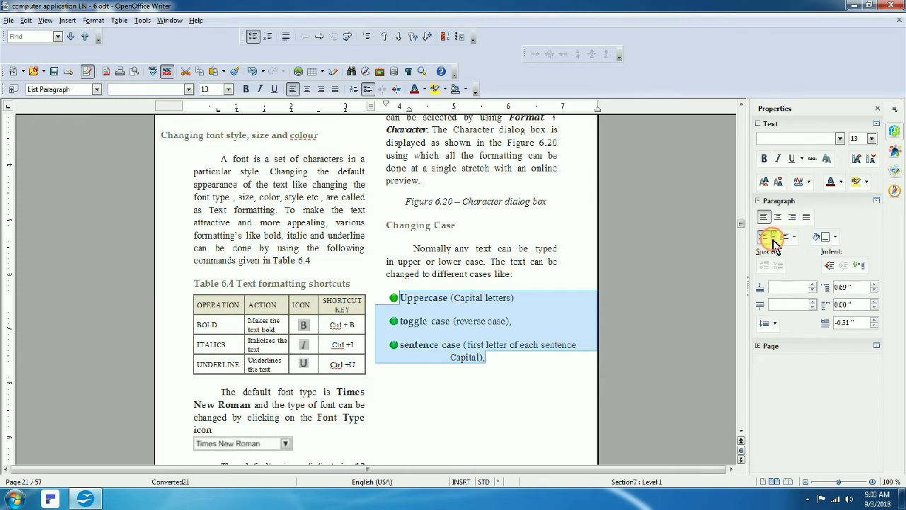
left_click(847, 311)
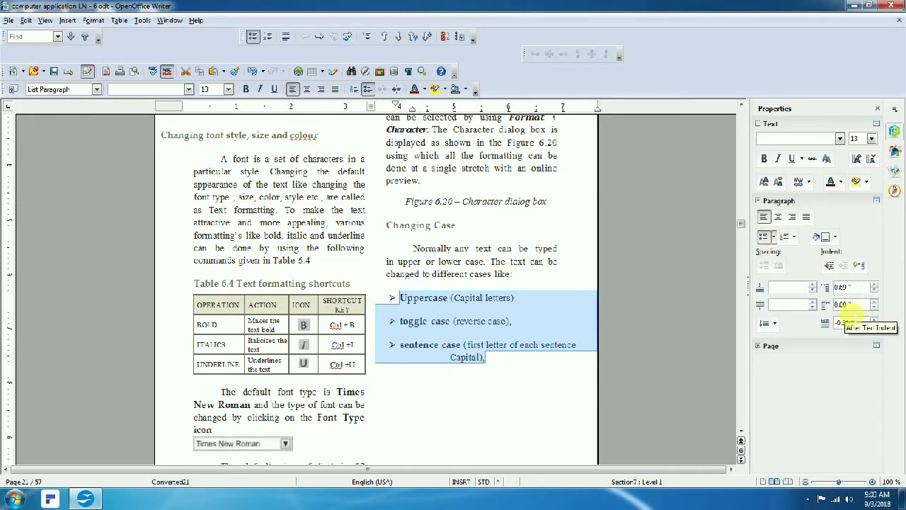
Try round black bullets, then red cubes, then right-pointing arrows on the case list
left_click(776, 239)
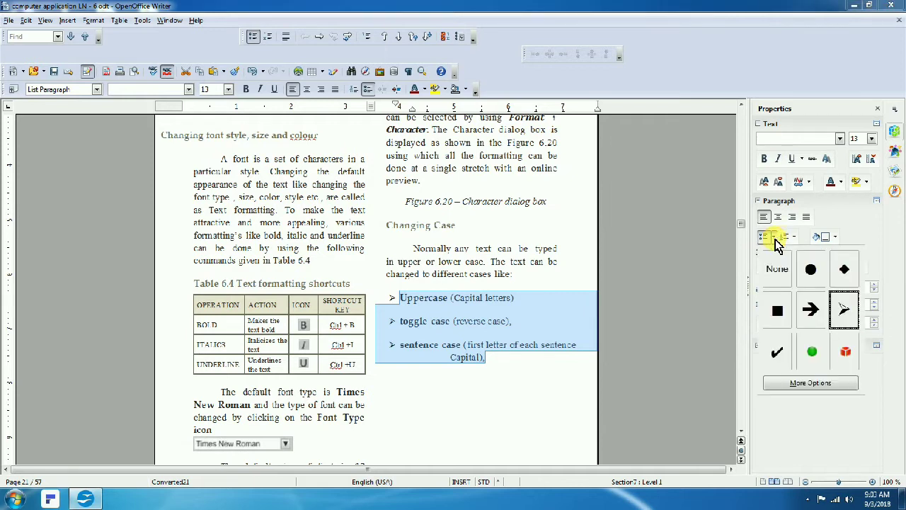
left_click(813, 269)
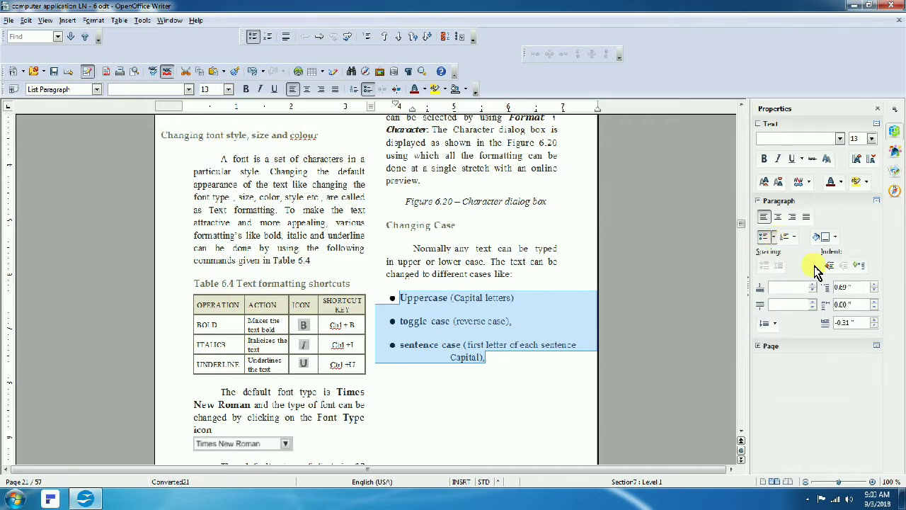
left_click(779, 239)
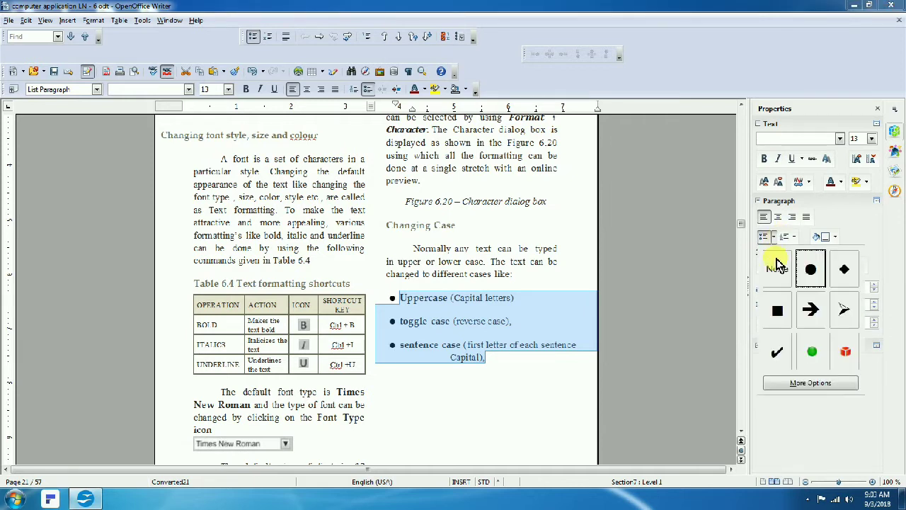
left_click(844, 354)
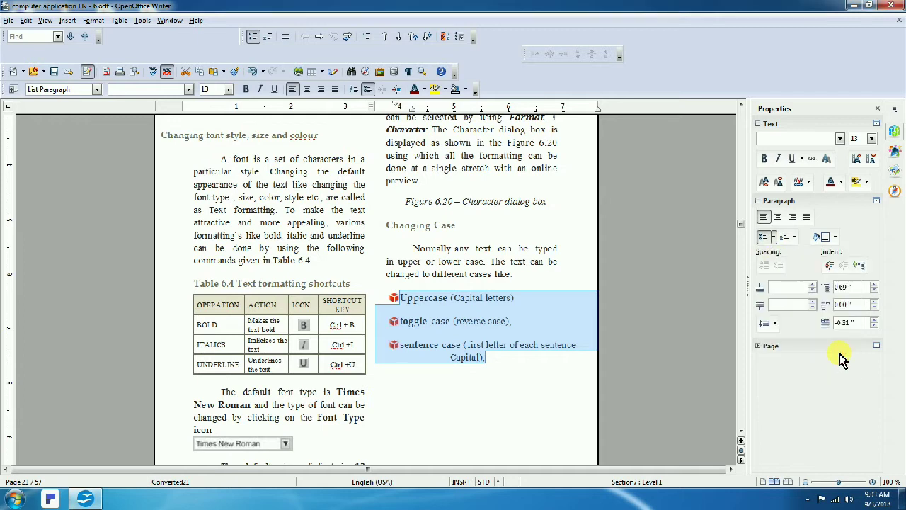
left_click(781, 240)
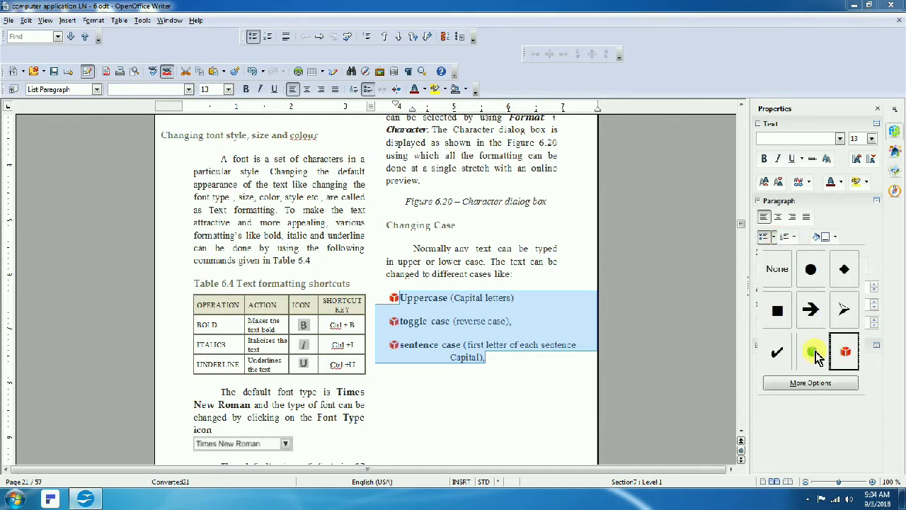
left_click(811, 309)
left_click(464, 346)
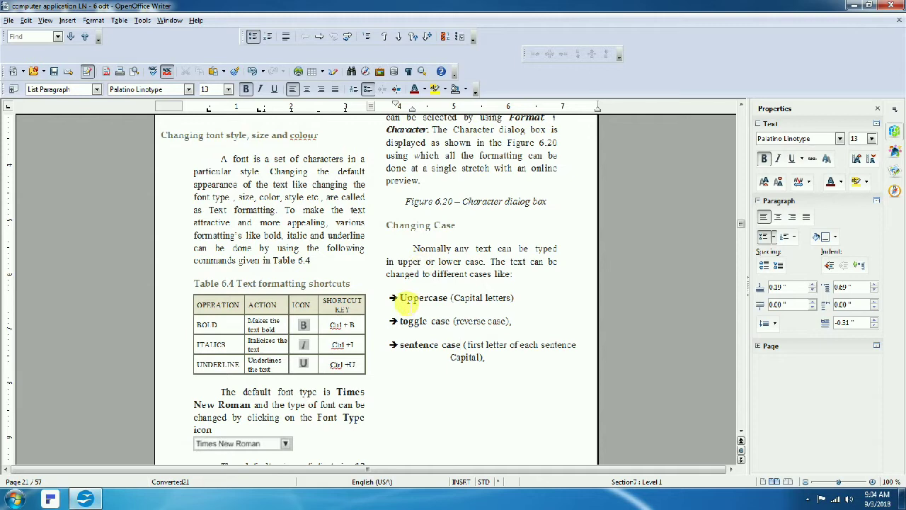
Number the three items I., II., III., then switch them to (1) (2) (3)
left_click_drag(400, 298, 526, 368)
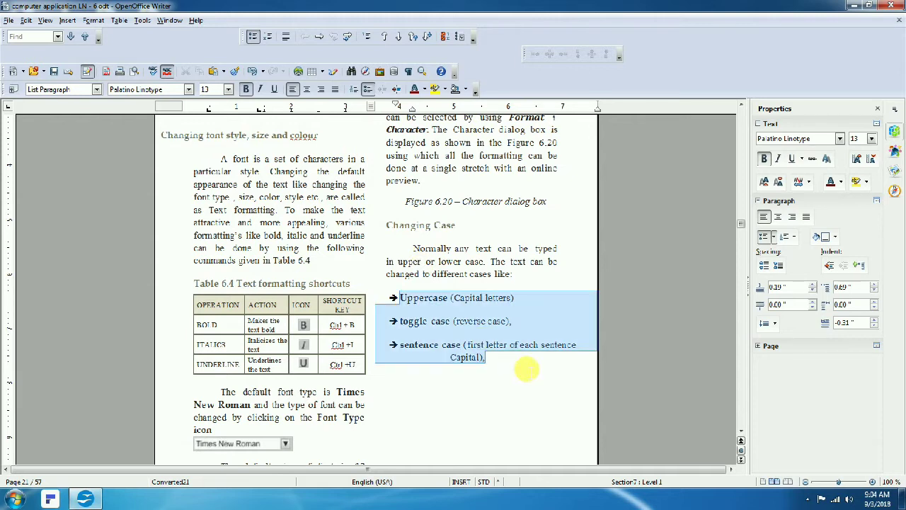
left_click(795, 237)
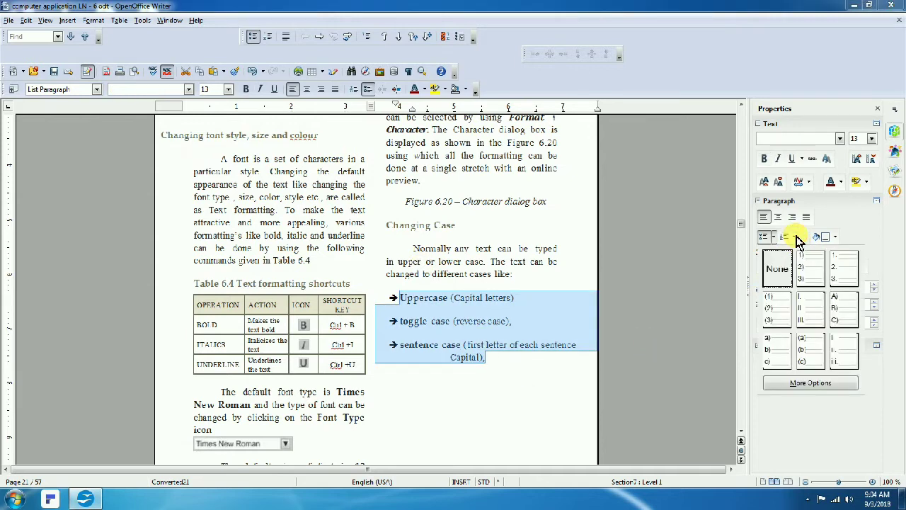
left_click(815, 317)
left_click(522, 317)
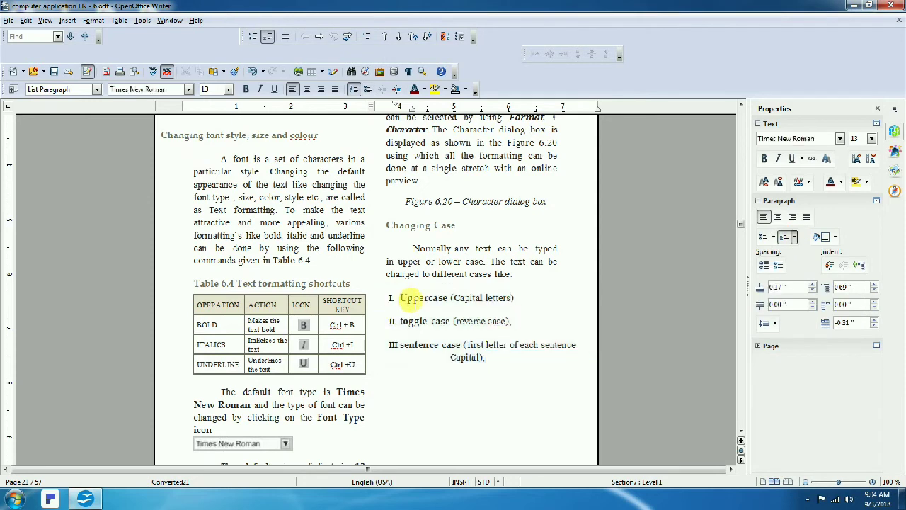
left_click_drag(402, 301, 524, 374)
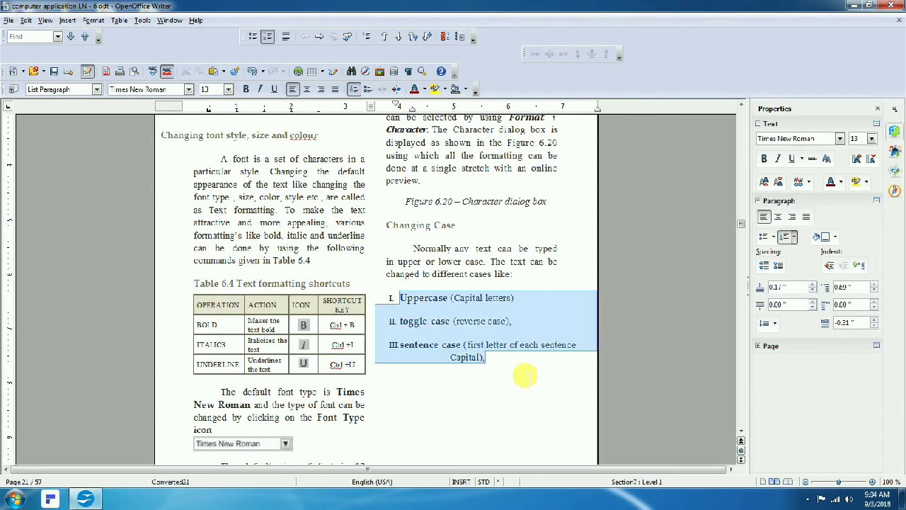
left_click(796, 238)
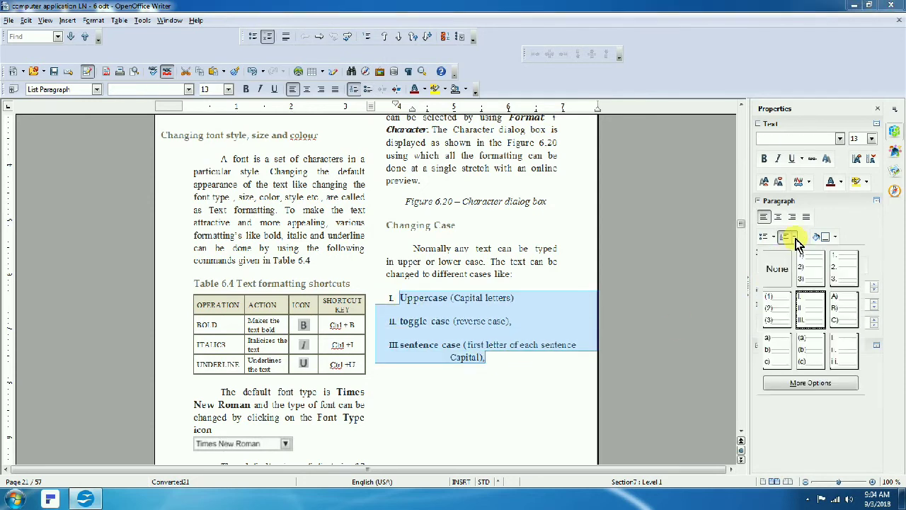
left_click(777, 306)
left_click(427, 321)
Switch the three items back to I. II. III. numbering
left_click_drag(401, 298, 506, 359)
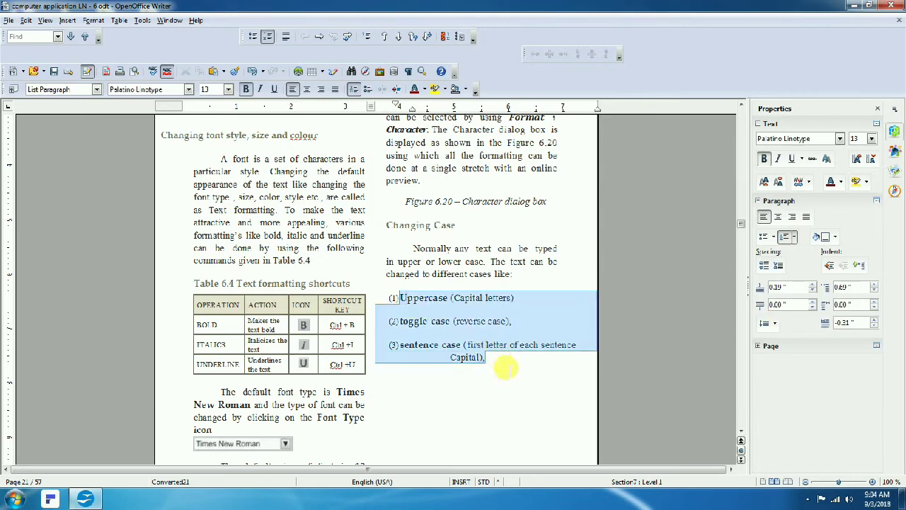
left_click(794, 240)
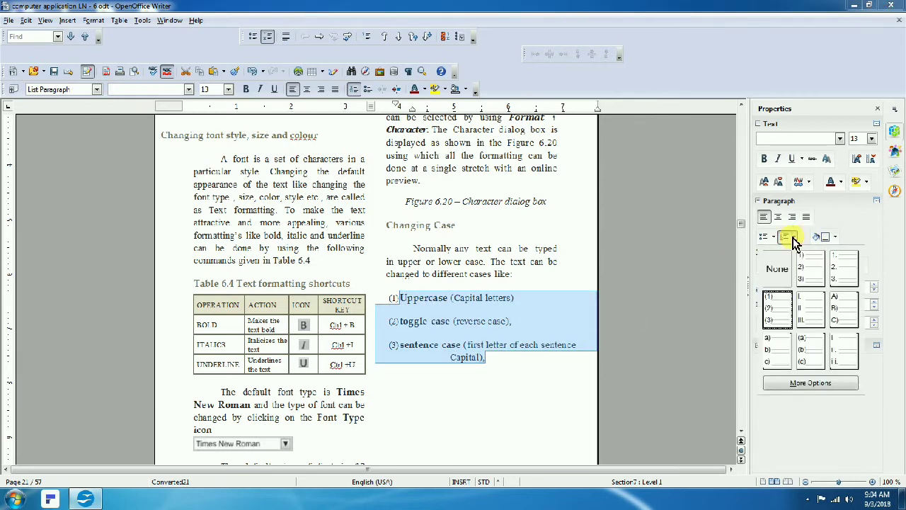
left_click(819, 313)
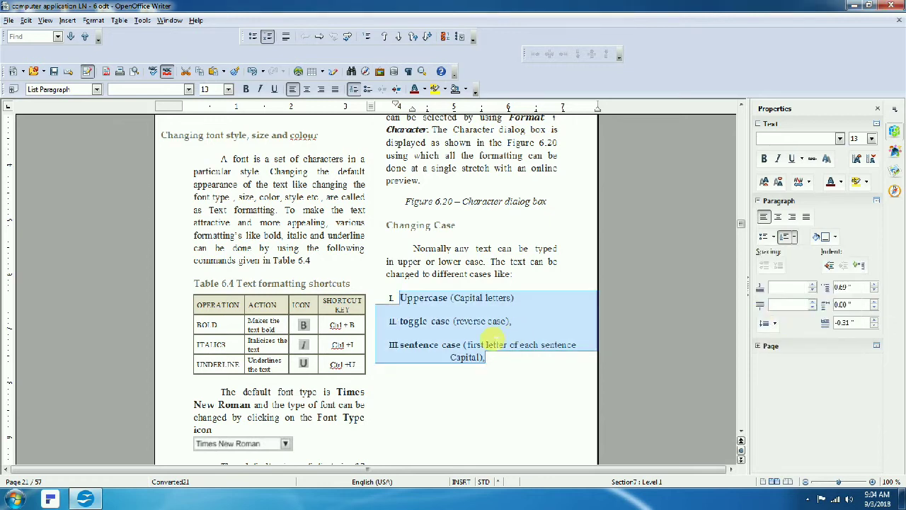
left_click(488, 344)
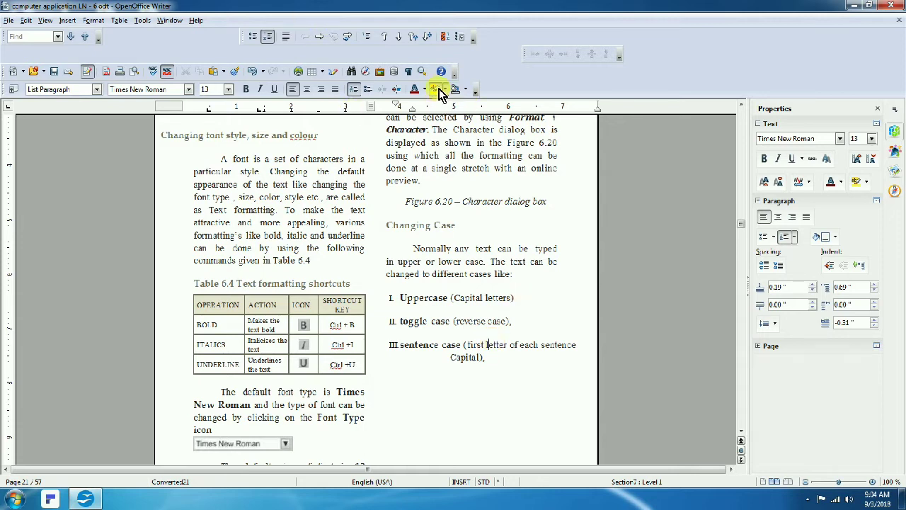
Highlight the opening sentences of the font paragraph in yellow
left_click_drag(222, 160, 275, 210)
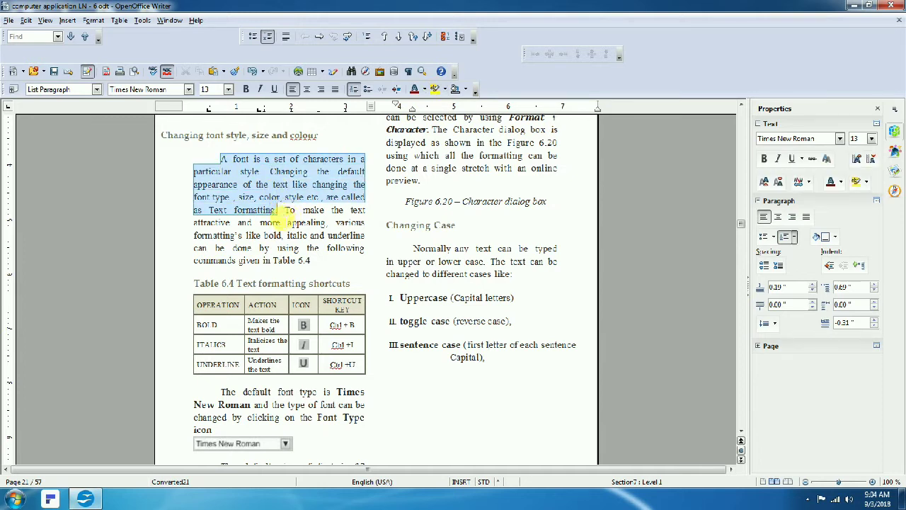
left_click(436, 89)
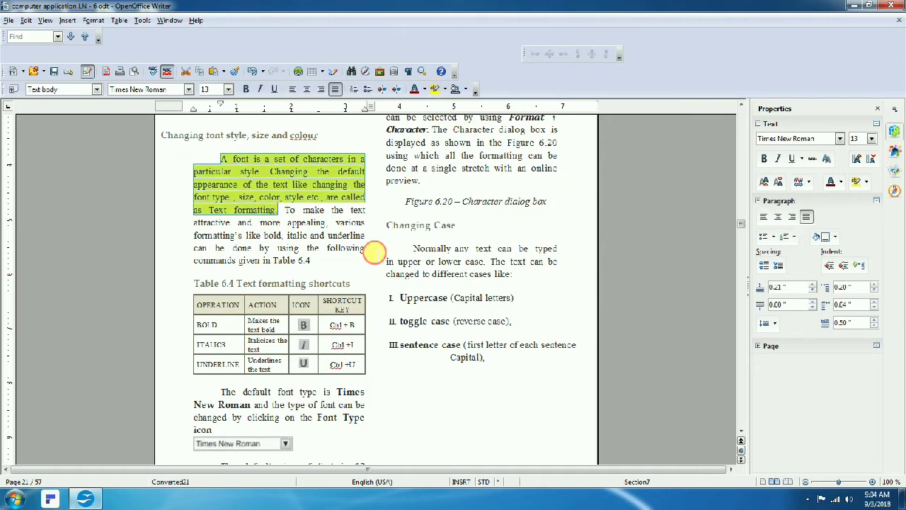
left_click(375, 252)
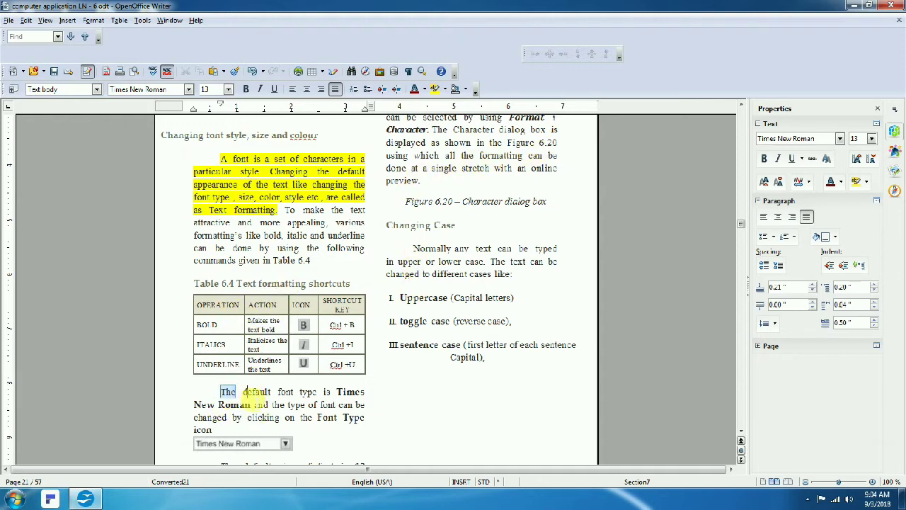
Highlight 'The default font type is Times New Roman' in magenta
left_click_drag(221, 392, 252, 404)
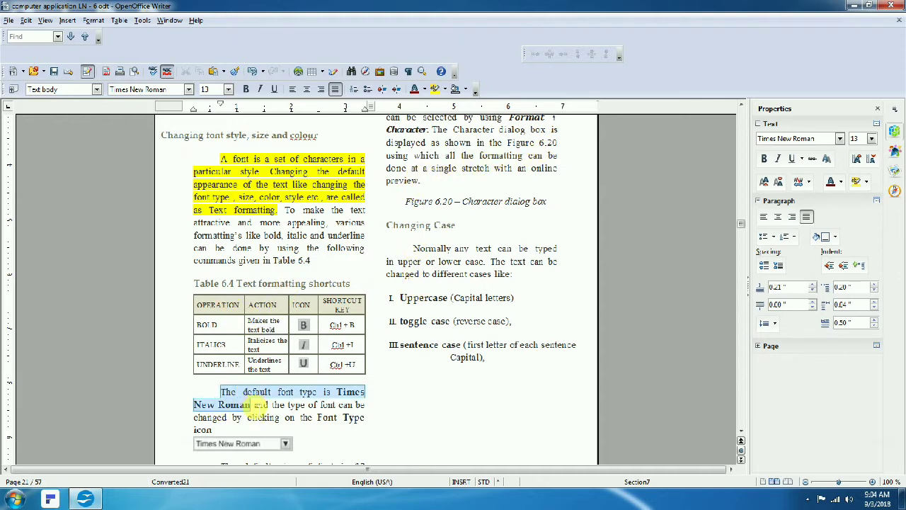
left_click(445, 90)
left_click(471, 148)
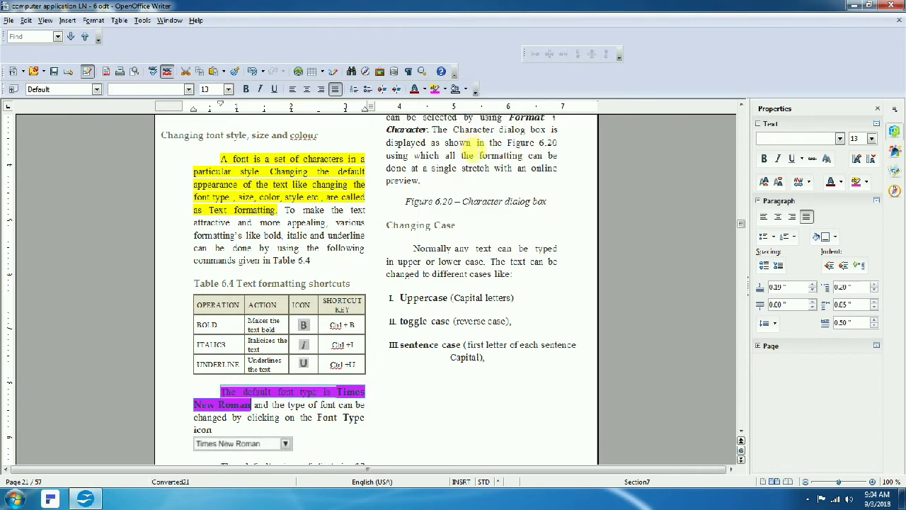
left_click(347, 285)
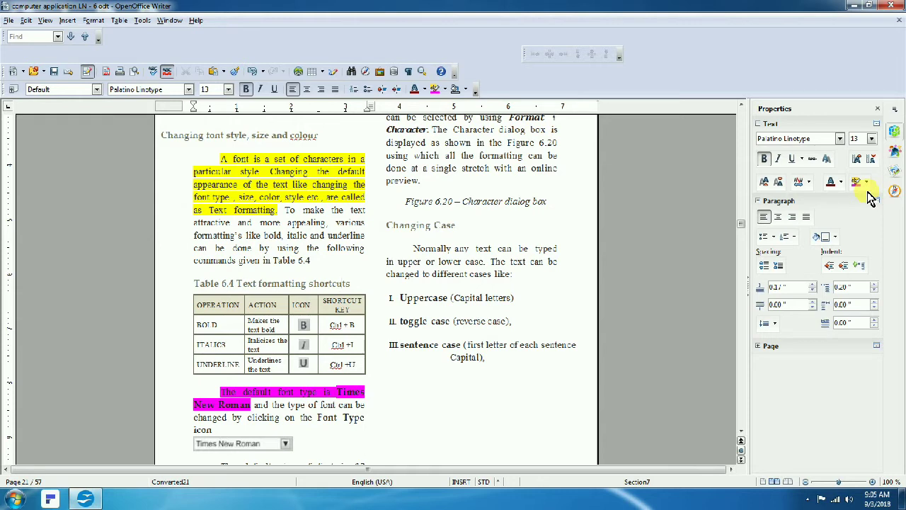
Scroll down to Paragraph Alignment and select its first paragraph
left_click(461, 284)
scroll(745, 433, "down", 4)
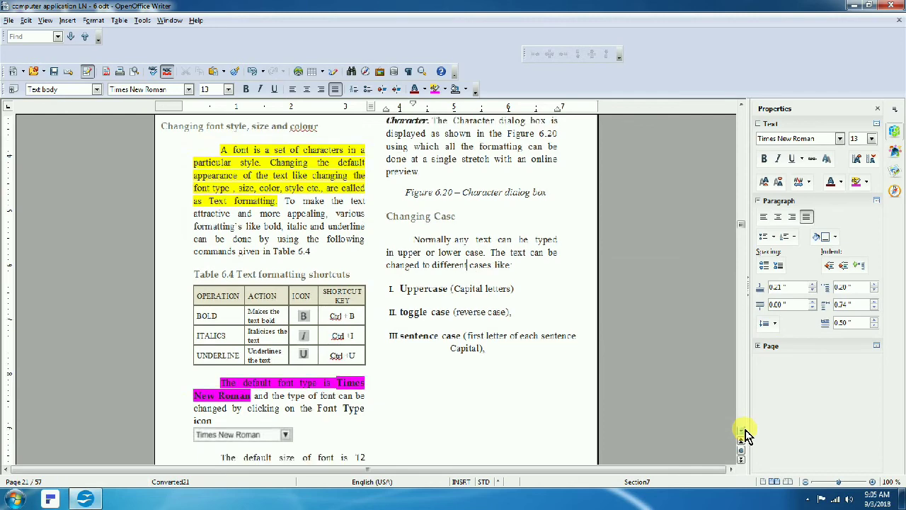
scroll(745, 434, "down", 6)
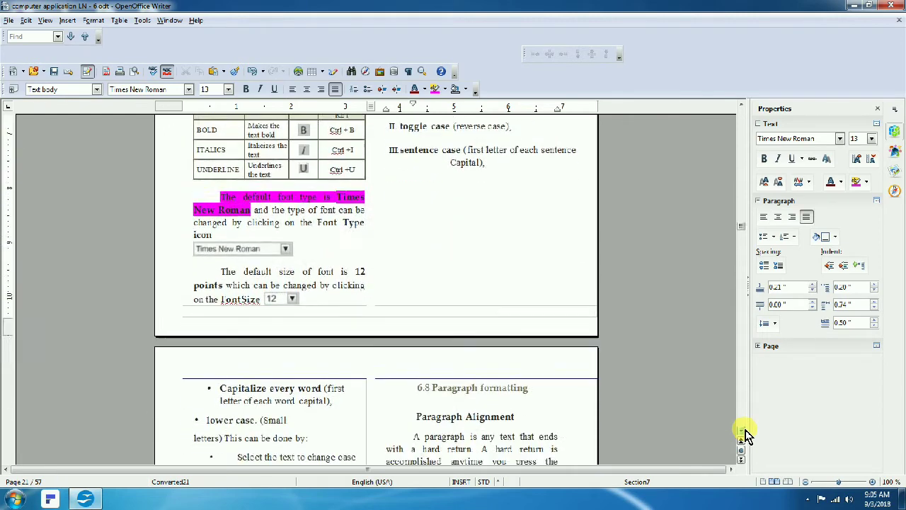
scroll(745, 433, "down", 4)
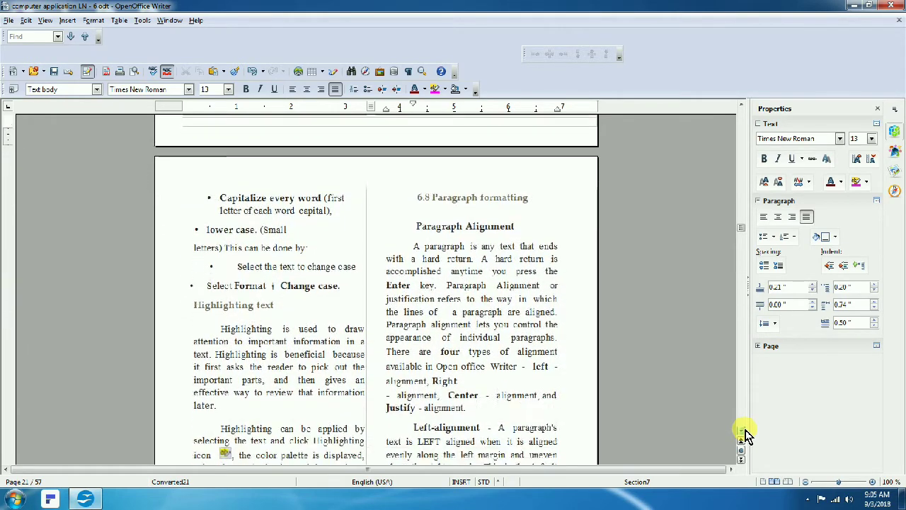
left_click_drag(414, 152, 491, 289)
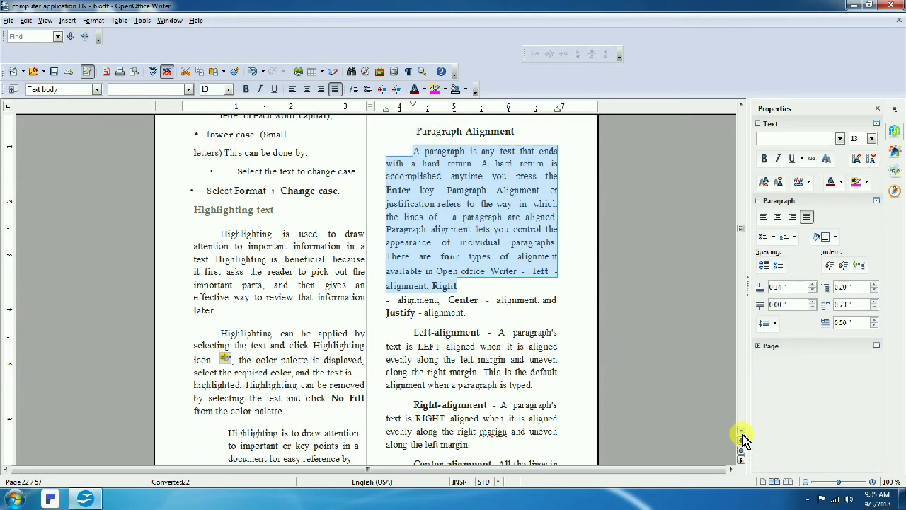
Try right, left and centre alignment on it, ending left-aligned
scroll(743, 435, "down", 3)
scroll(744, 436, "down", 3)
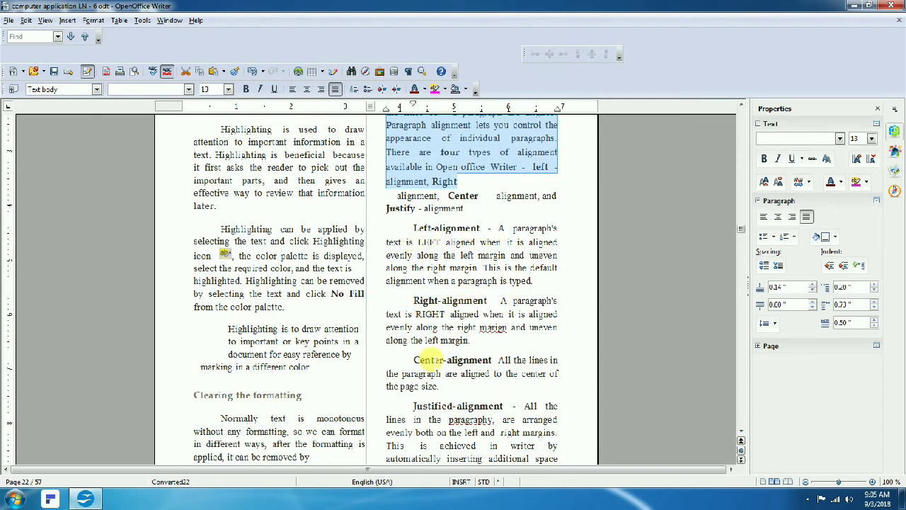
left_click(321, 90)
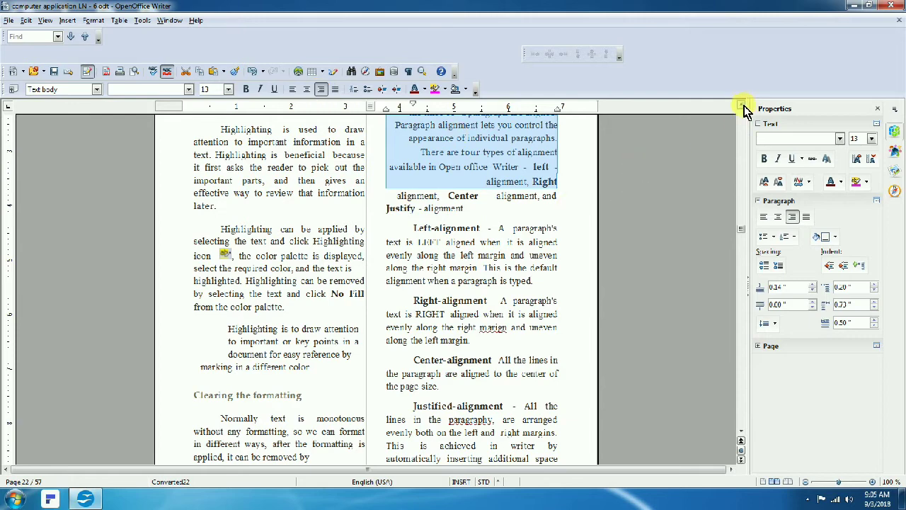
scroll(743, 109, "up", 4)
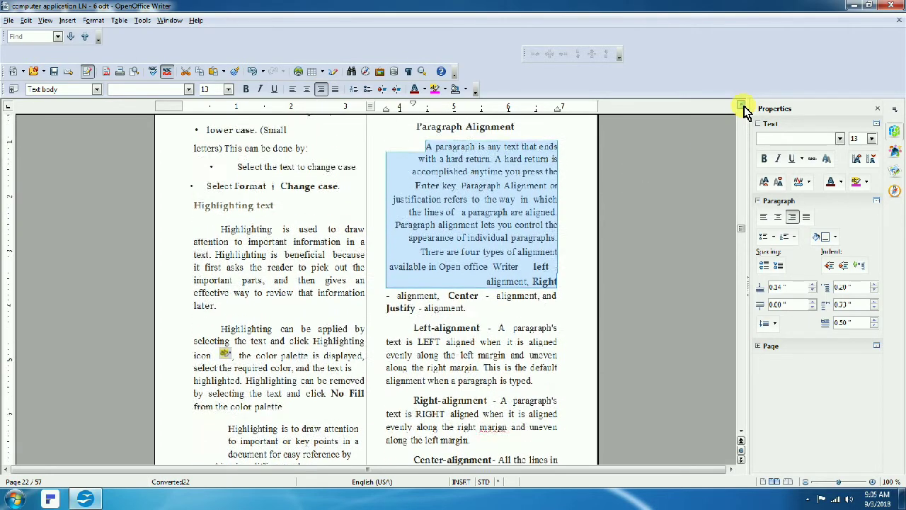
scroll(744, 110, "up", 1)
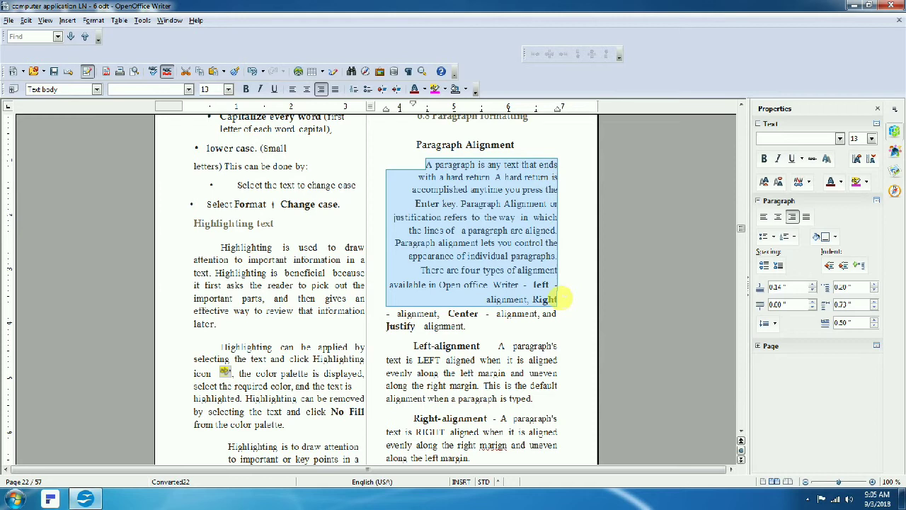
left_click(291, 90)
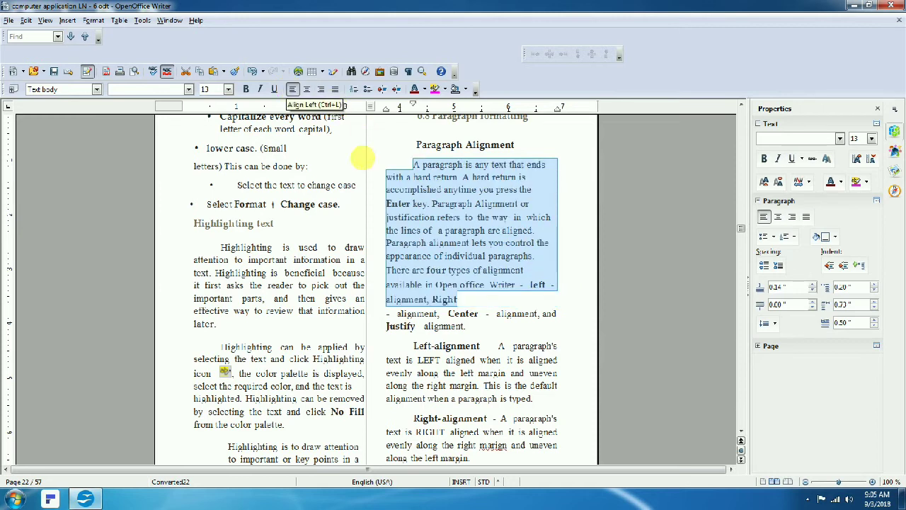
left_click(307, 89)
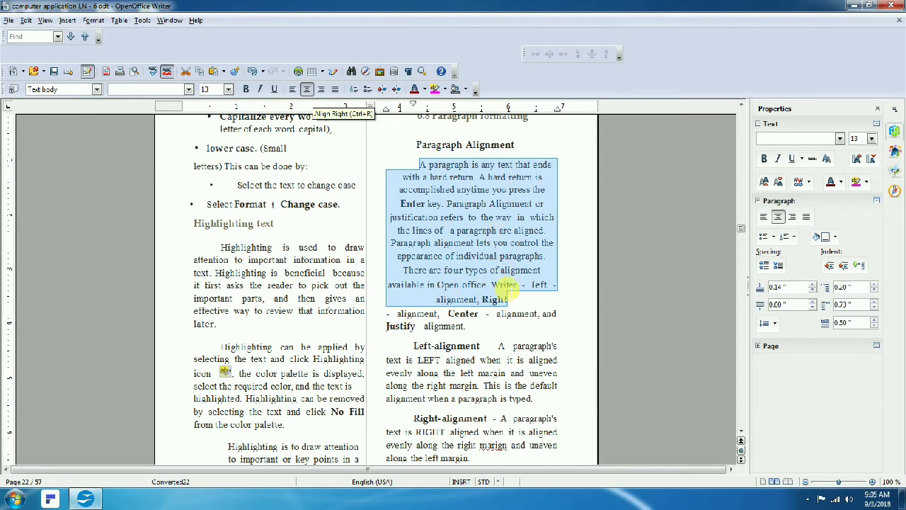
left_click(292, 88)
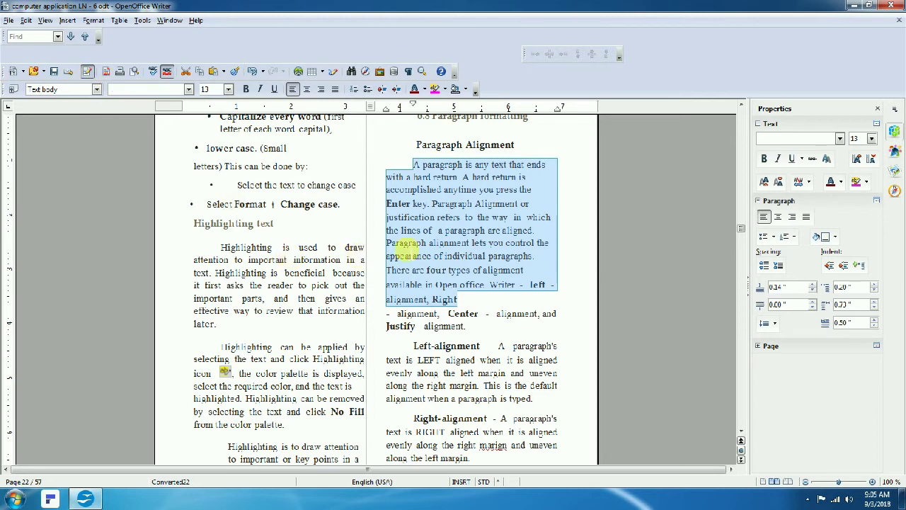
Set the selected paragraph's line spacing to Double in Format > Paragraph
left_click(96, 21)
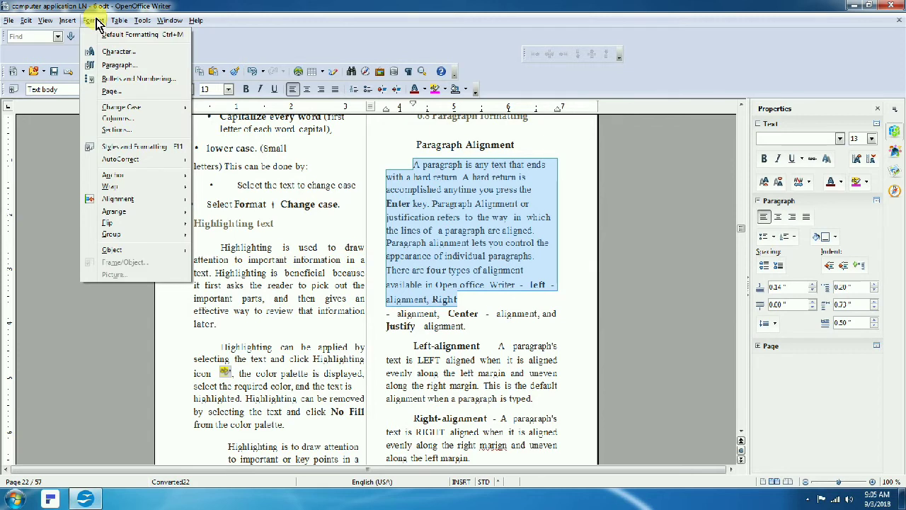
left_click(122, 66)
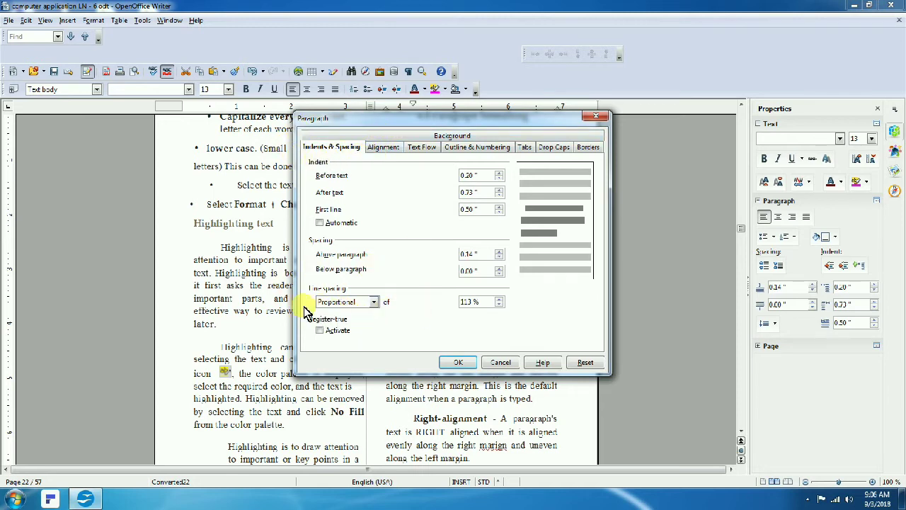
left_click(373, 303)
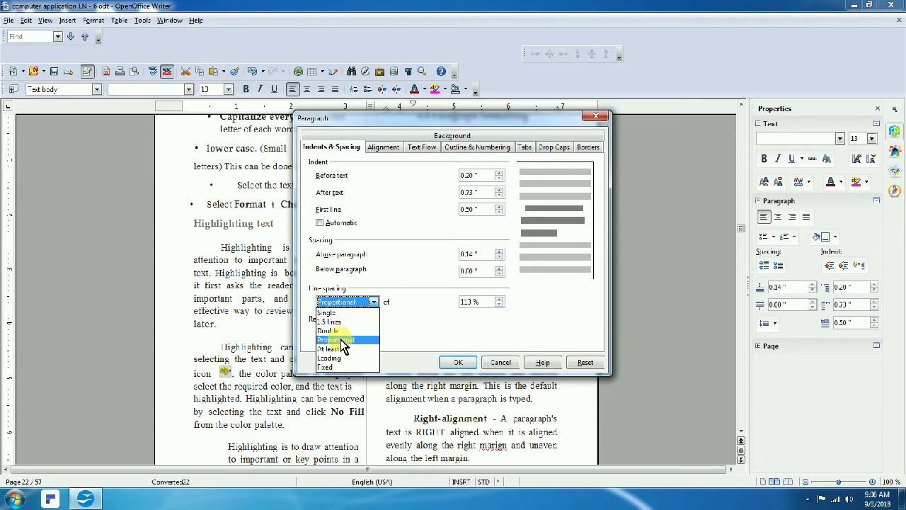
left_click(347, 338)
left_click(457, 363)
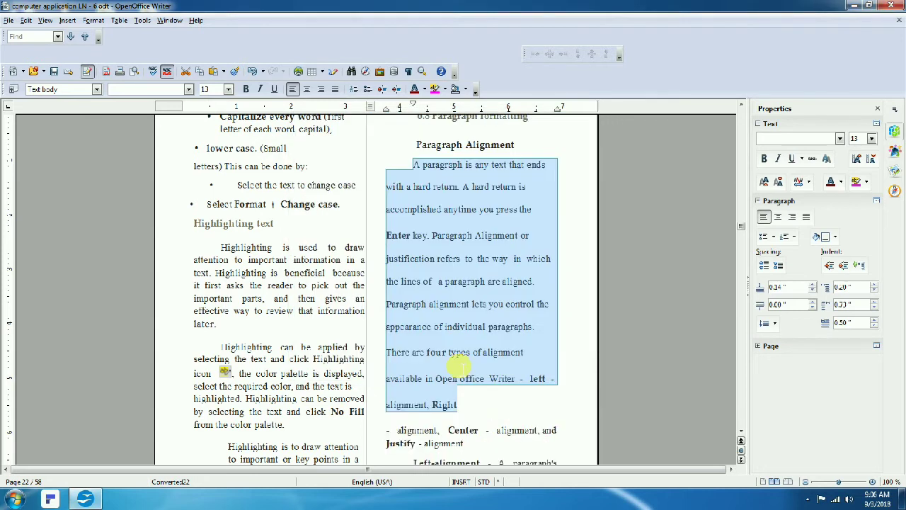
left_click(414, 187)
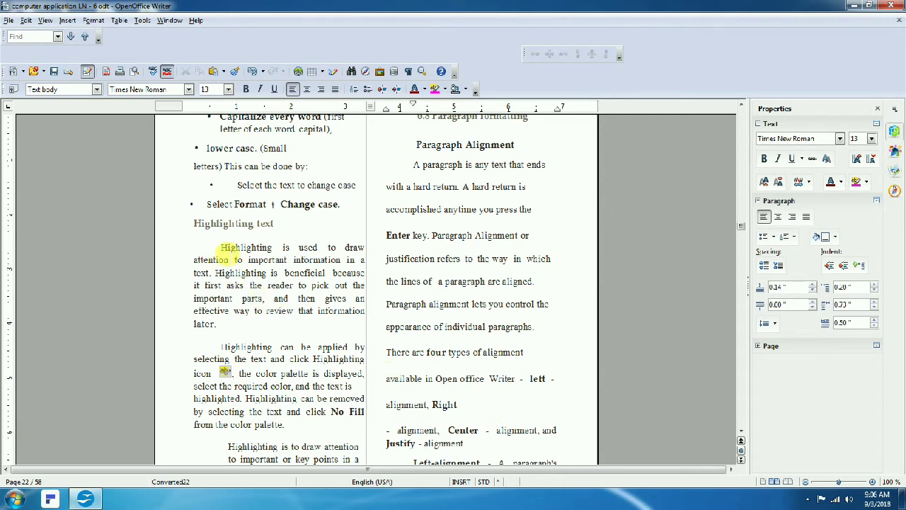
Move from page 22 down to the alignment examples on page 25
left_click(220, 247)
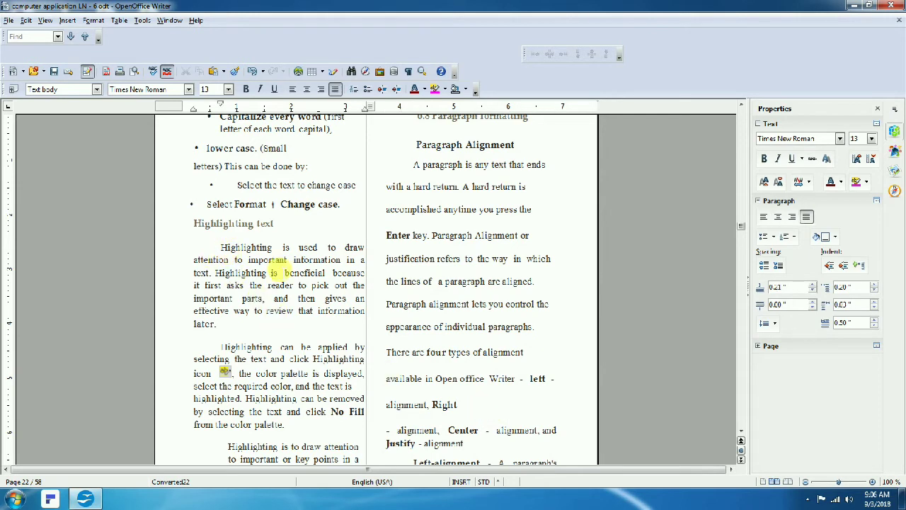
left_click(742, 431)
scroll(742, 433, "down", 5)
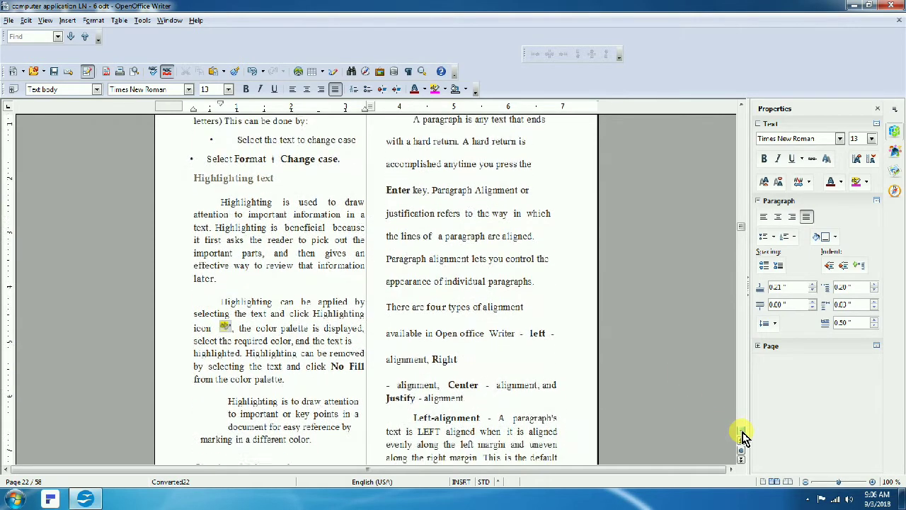
scroll(742, 433, "down", 5)
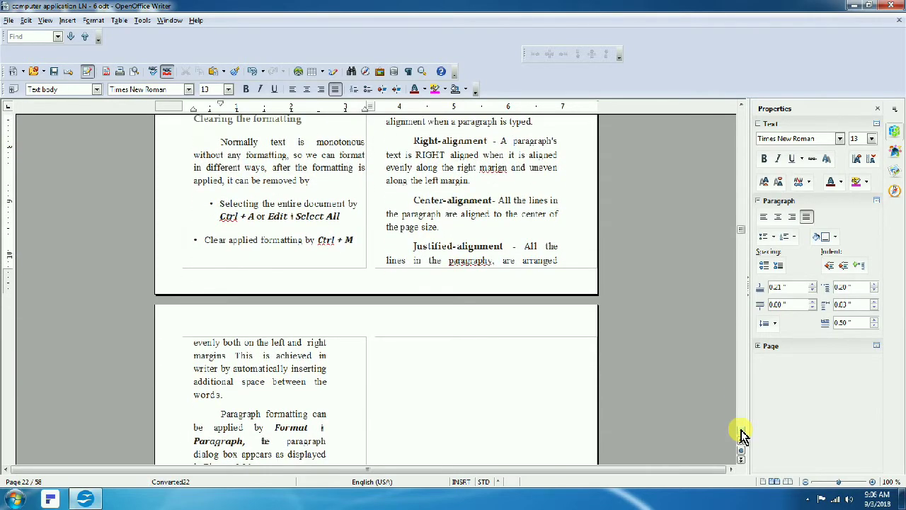
key("Page_Down")
key("Page_Down")
key("Page_Down")
key("Page_Down")
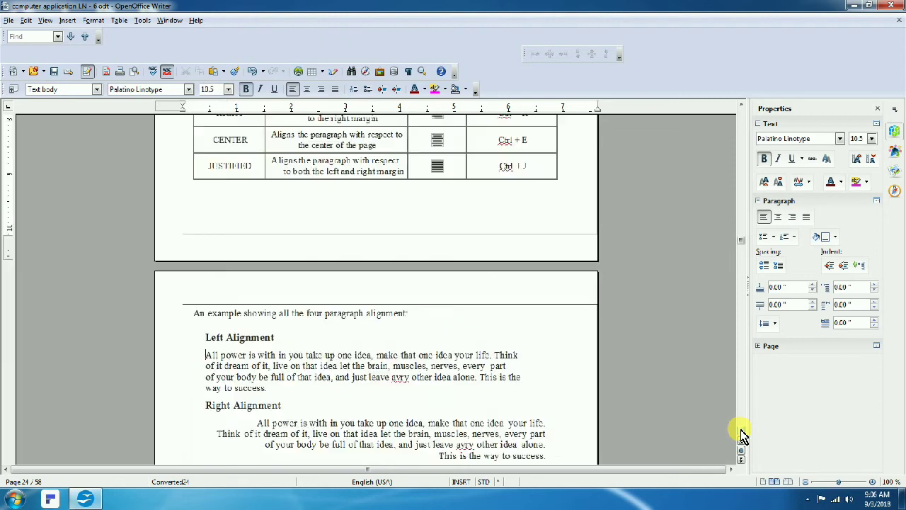
key("Page_Down")
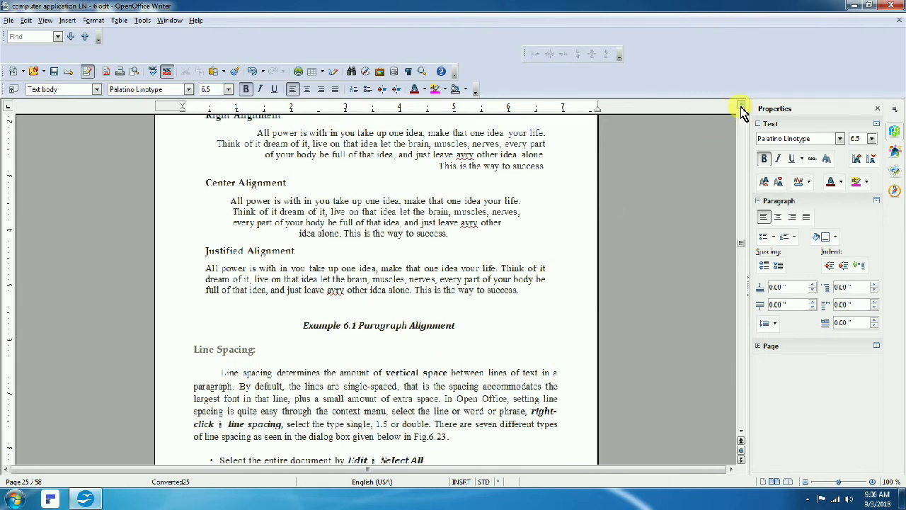
scroll(742, 109, "up", 3)
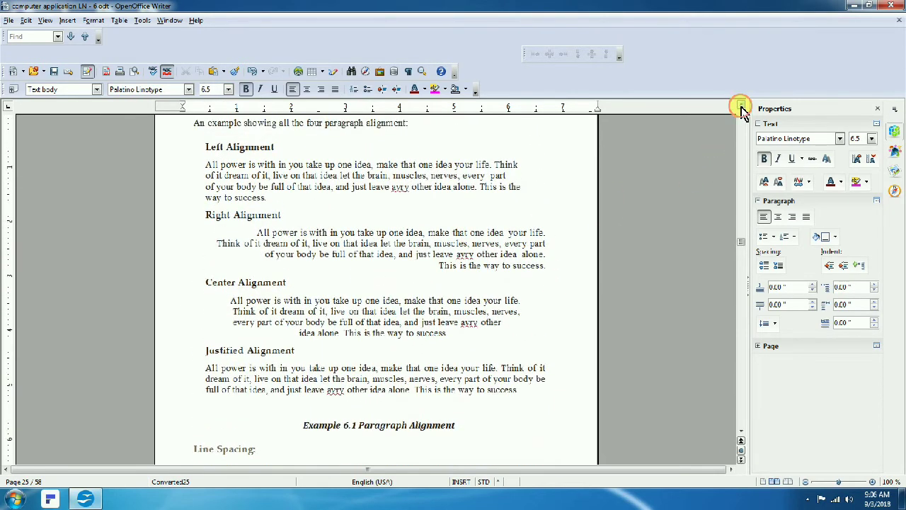
left_click(742, 108)
Select the Right Alignment example, then select the Left Alignment paragraph instead
left_click_drag(257, 263, 430, 302)
left_click(303, 273)
left_click_drag(257, 263, 498, 298)
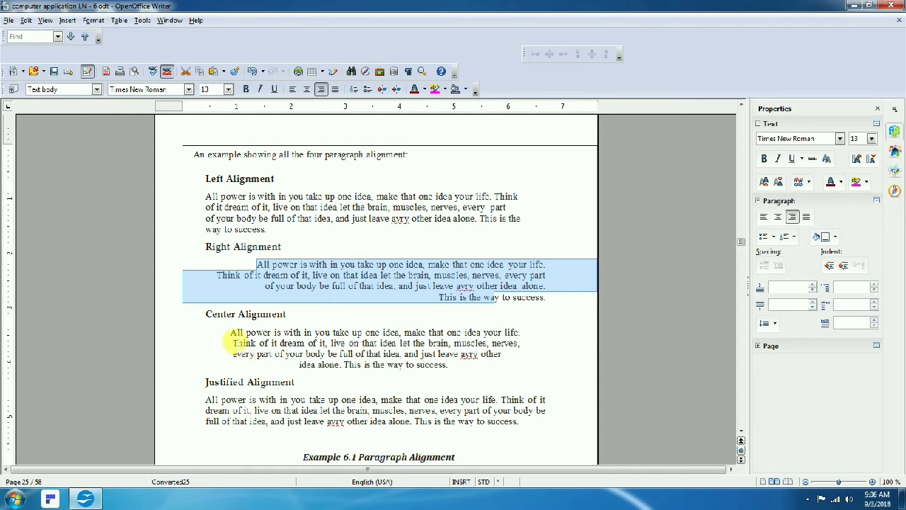
left_click(238, 342)
left_click_drag(210, 198, 266, 231)
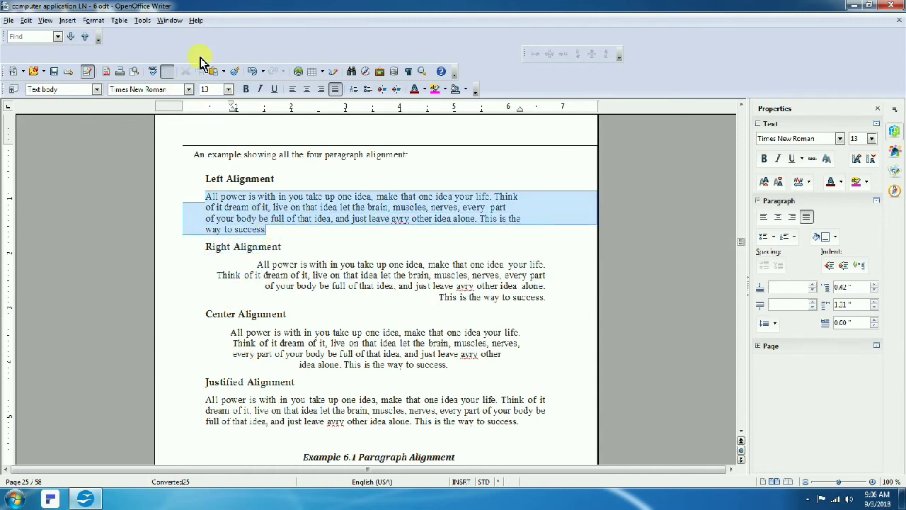
Indent the Left Alignment paragraph 1.00" before text via Format > Paragraph
left_click(93, 19)
left_click(118, 69)
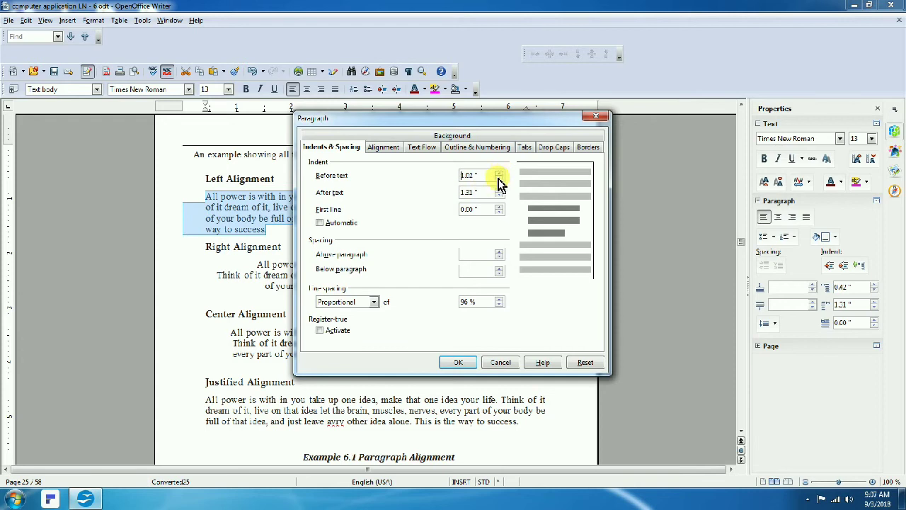
left_click(458, 362)
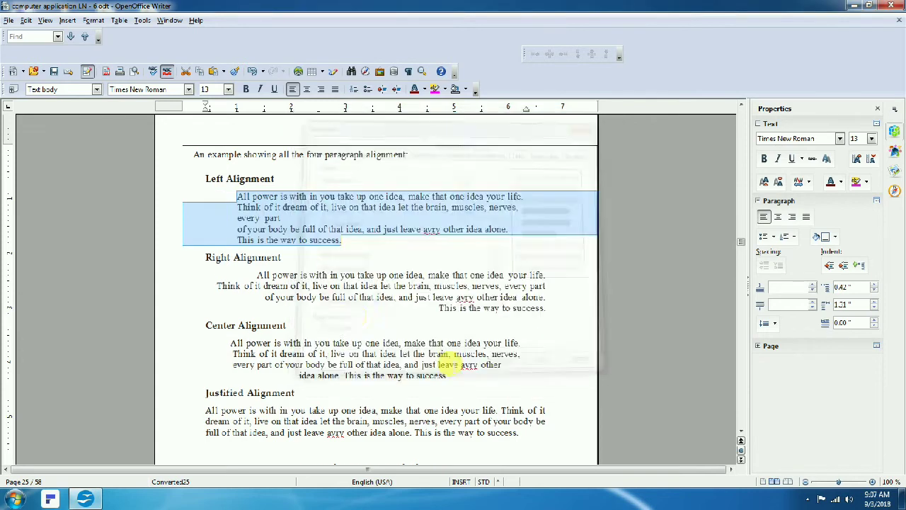
left_click(187, 205)
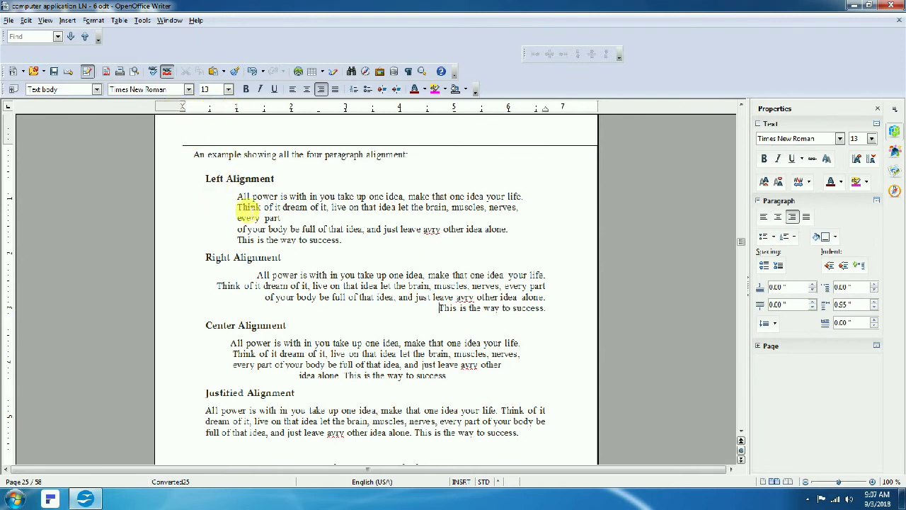
left_click_drag(238, 196, 342, 249)
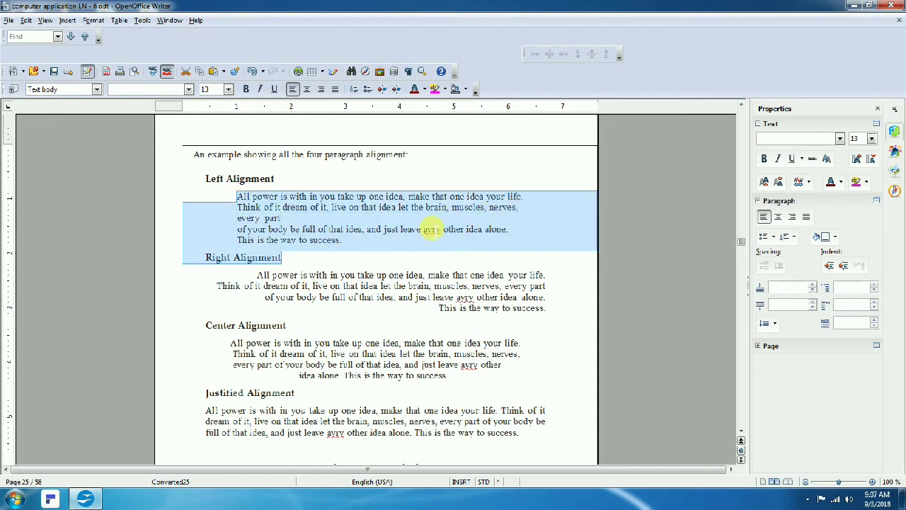
left_click(309, 240)
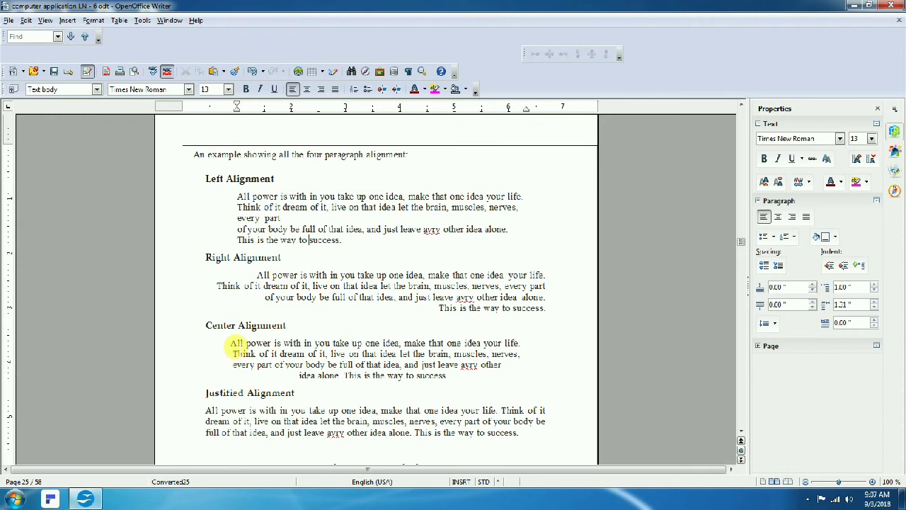
Give the Justified Alignment paragraph a 1.00" after-text indent
left_click_drag(206, 411, 547, 447)
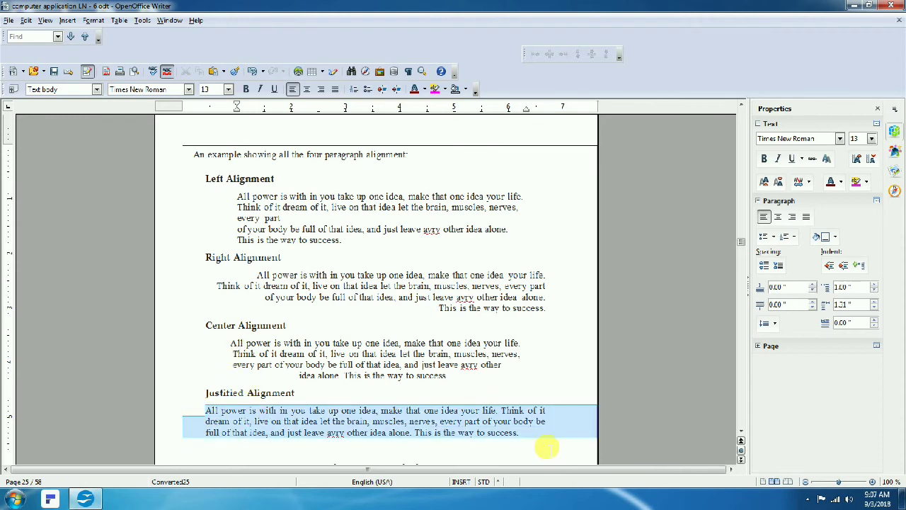
left_click(93, 20)
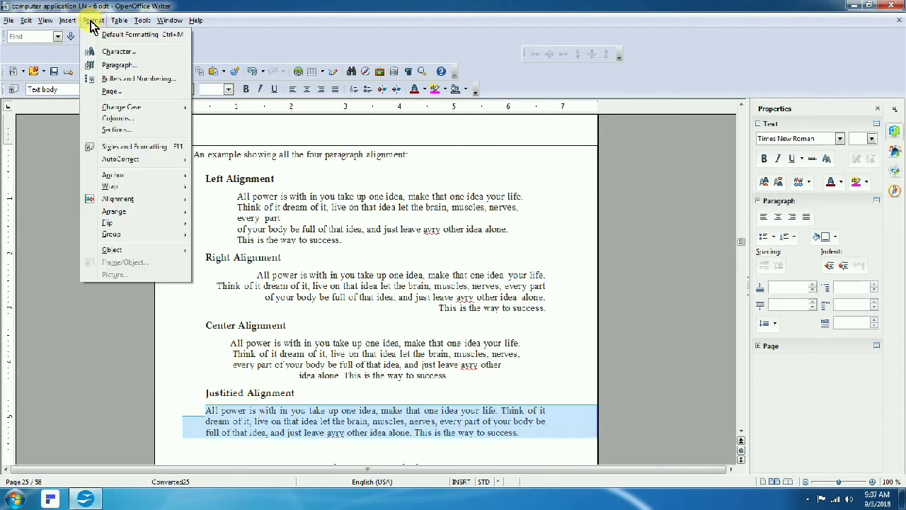
left_click(119, 64)
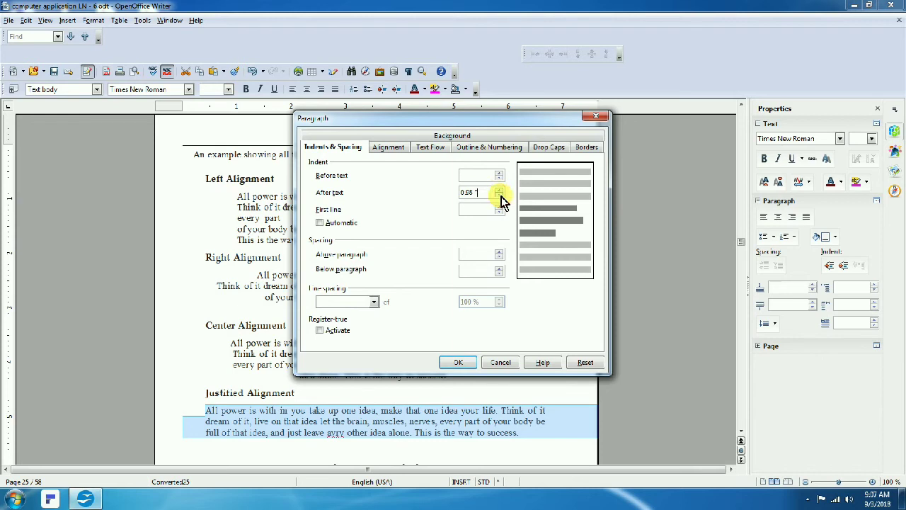
left_click(459, 363)
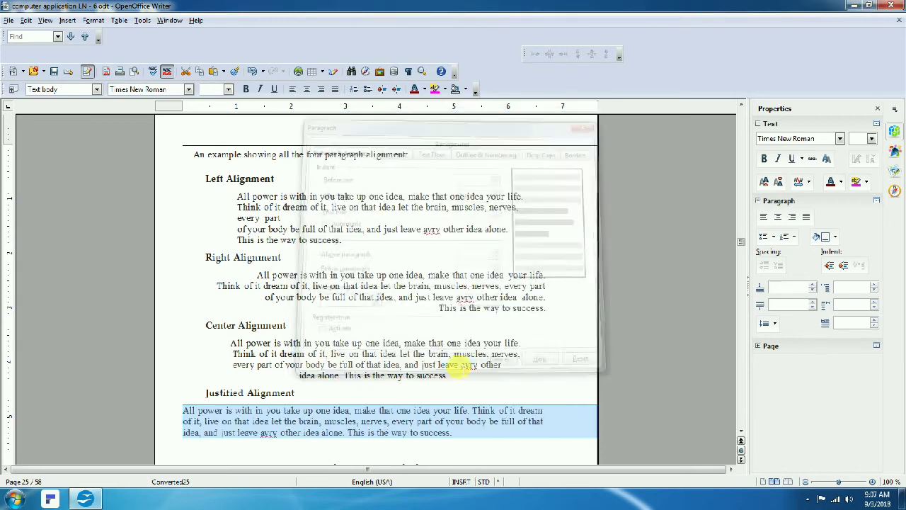
left_click(570, 434)
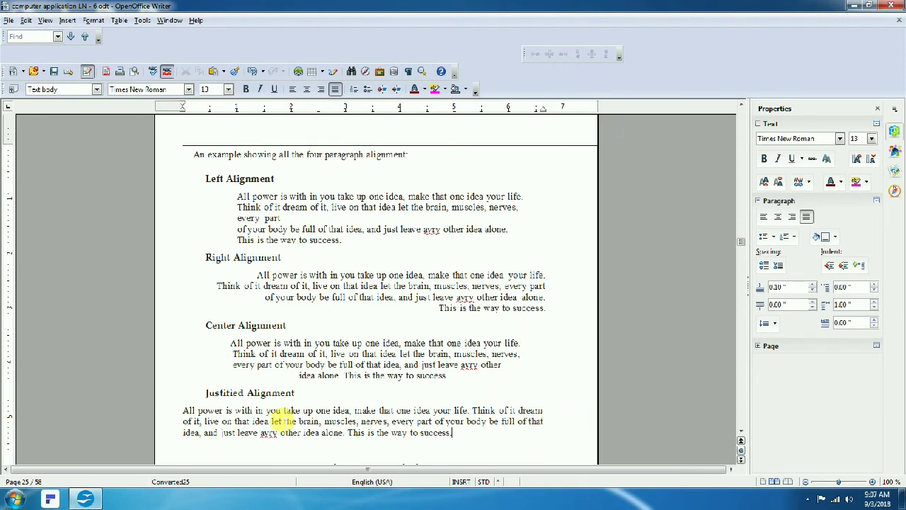
Give the same paragraph a 0.80" before-text indent
left_click_drag(189, 414, 469, 431)
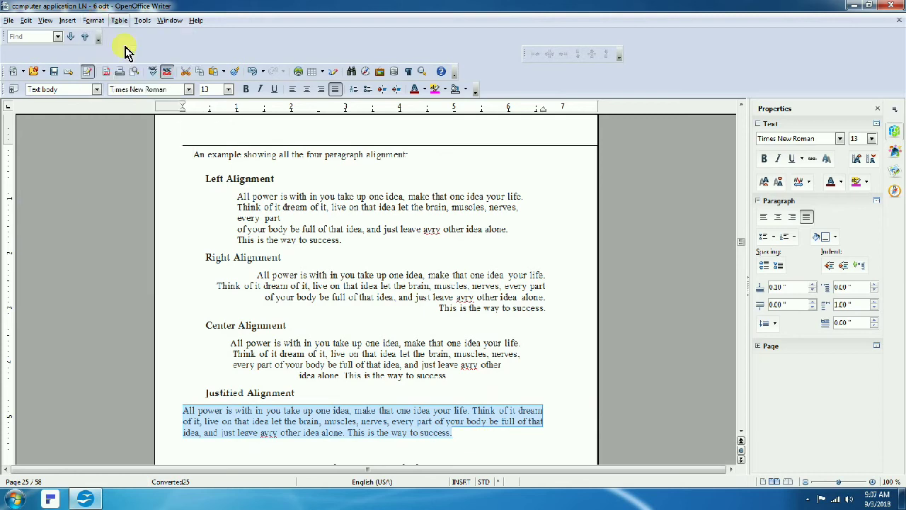
left_click(96, 21)
left_click(115, 65)
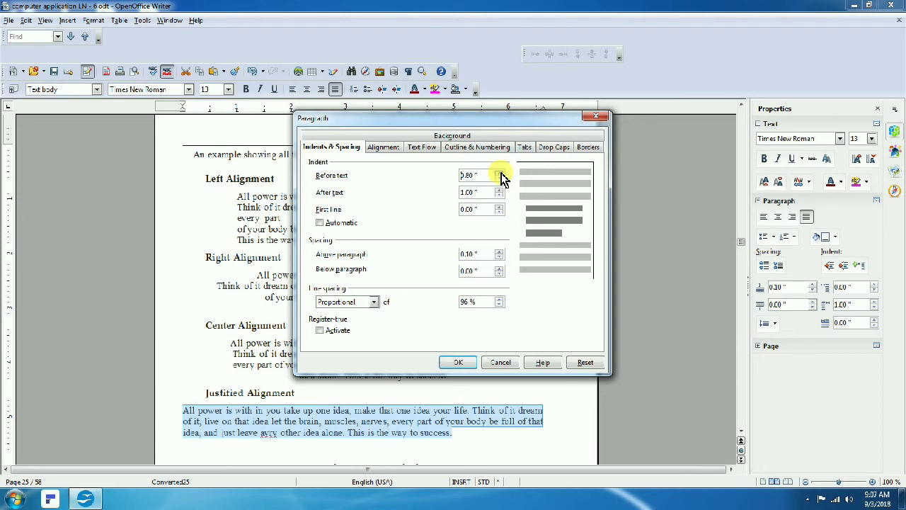
left_click(459, 363)
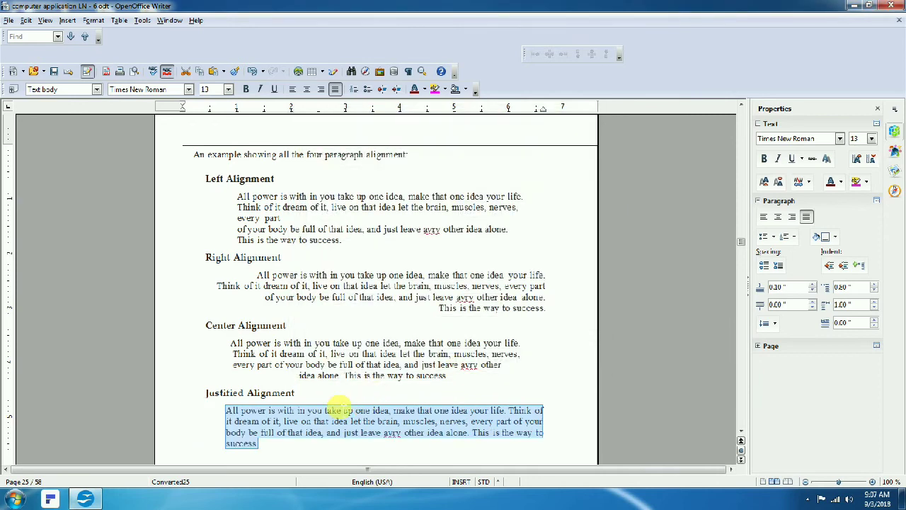
left_click(339, 408)
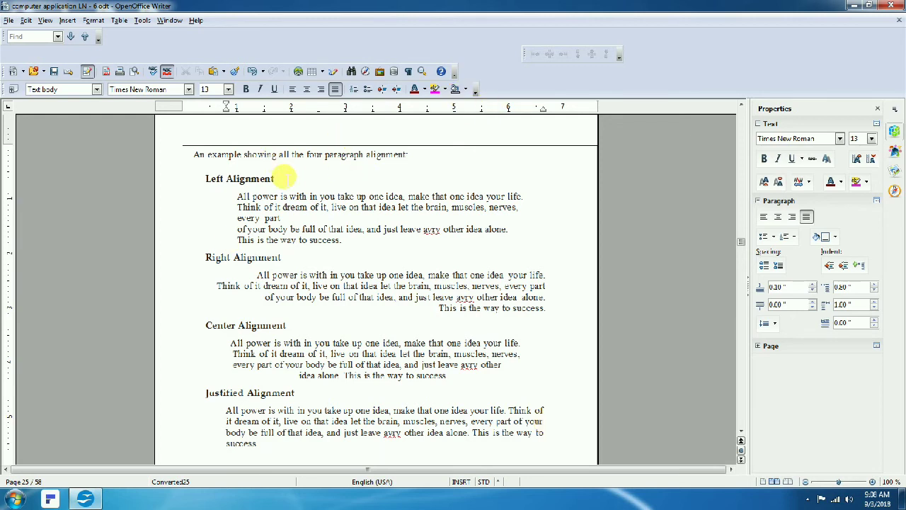
Give the Justified paragraph a yellow-green background
left_click(467, 91)
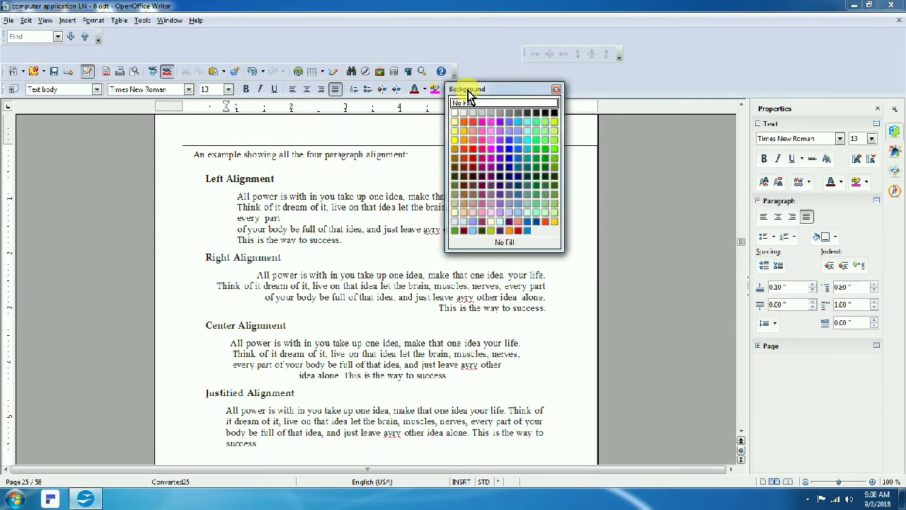
left_click(231, 275)
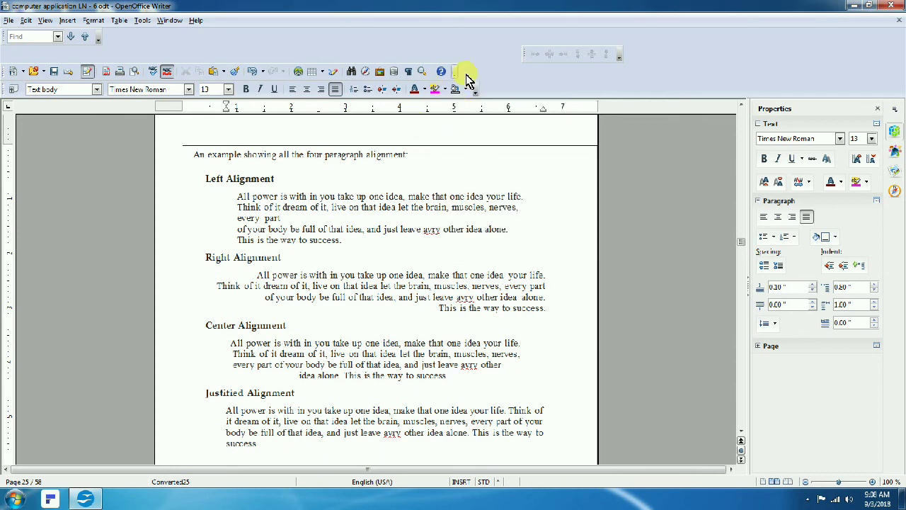
left_click(467, 92)
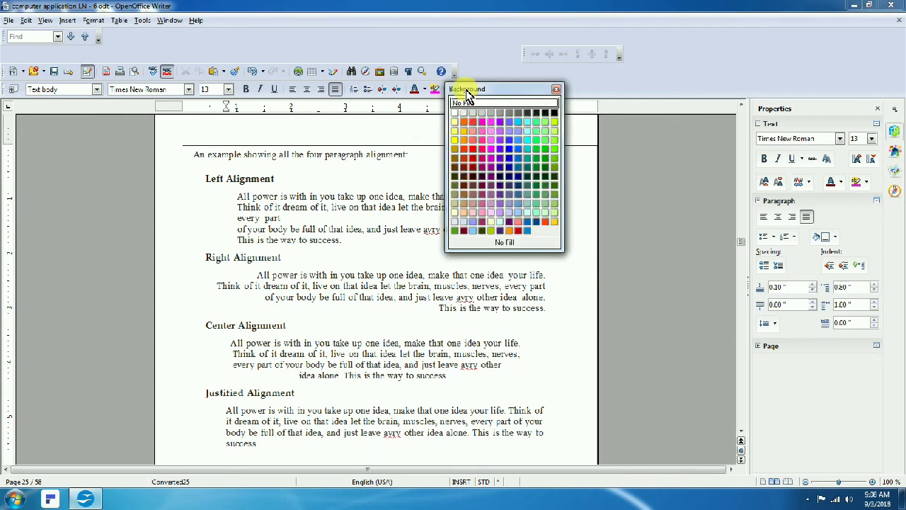
left_click(556, 123)
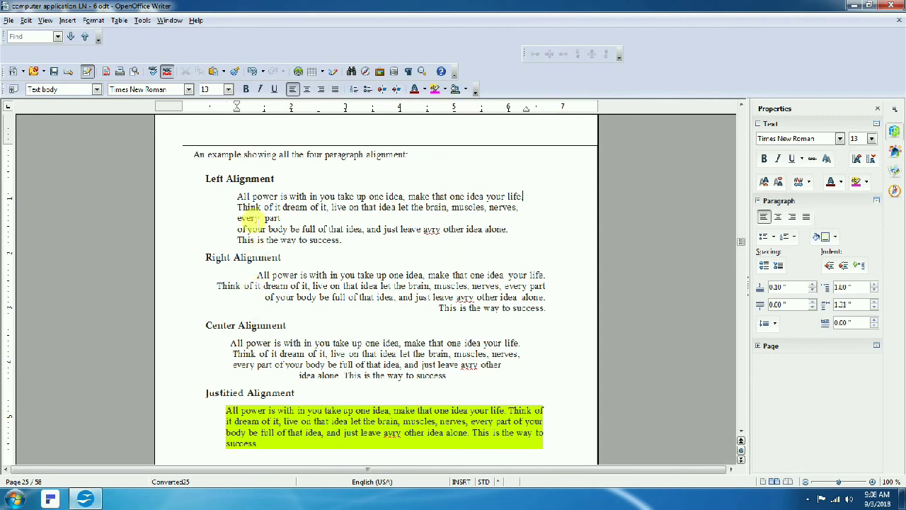
Give the Left Alignment paragraph a yellow background
left_click_drag(238, 197, 356, 241)
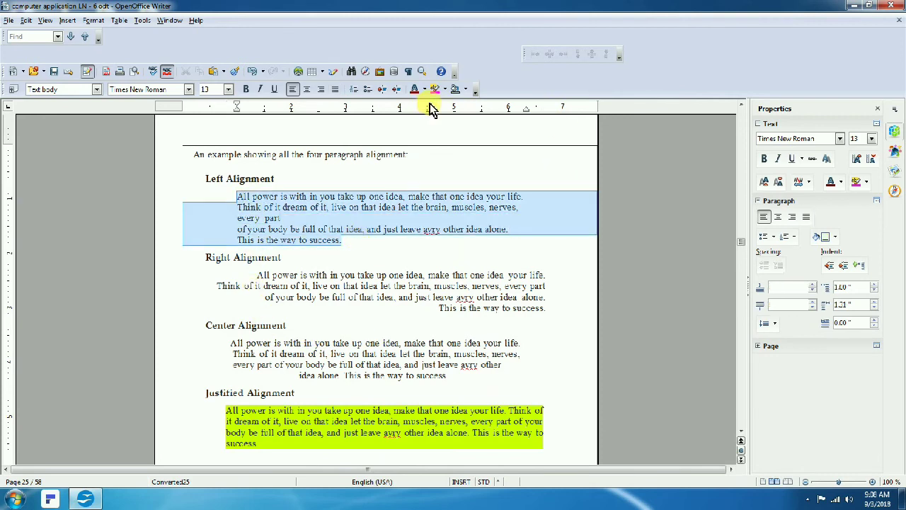
left_click(466, 90)
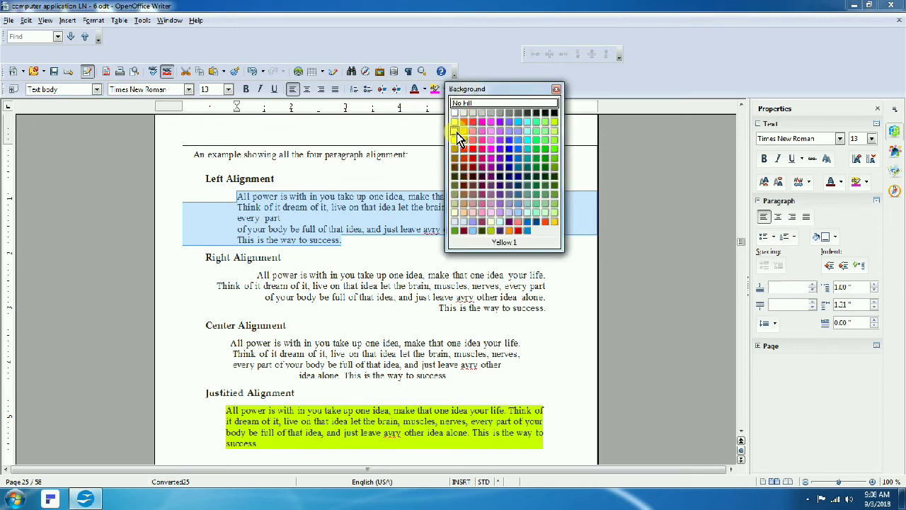
left_click(552, 222)
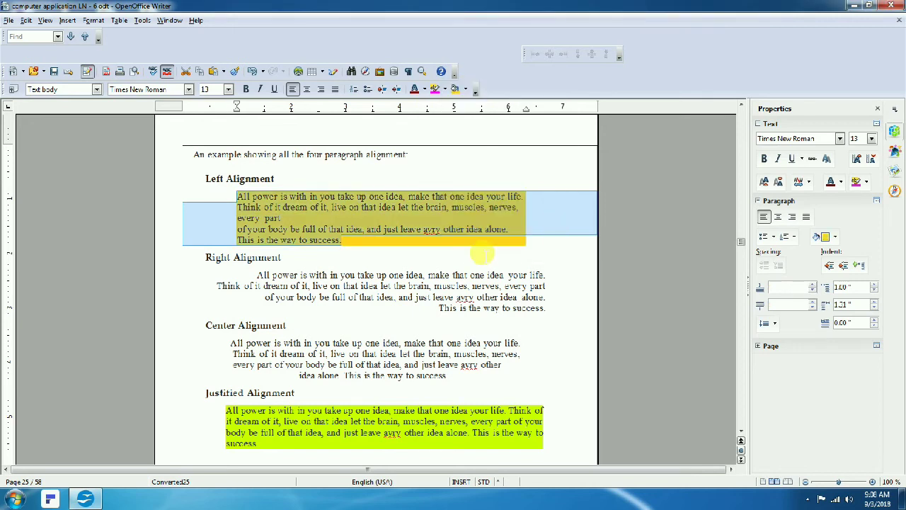
left_click(473, 275)
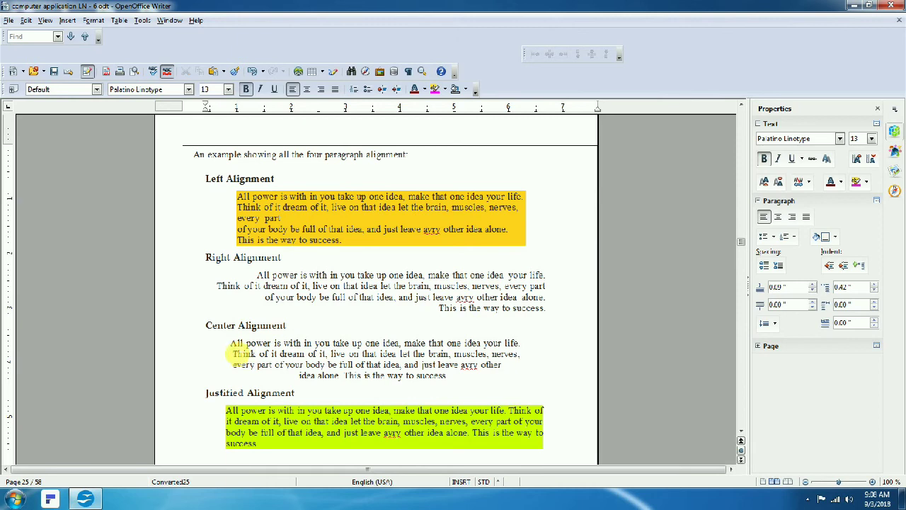
Give the centre-aligned example paragraph a light blue background
left_click_drag(230, 343, 449, 376)
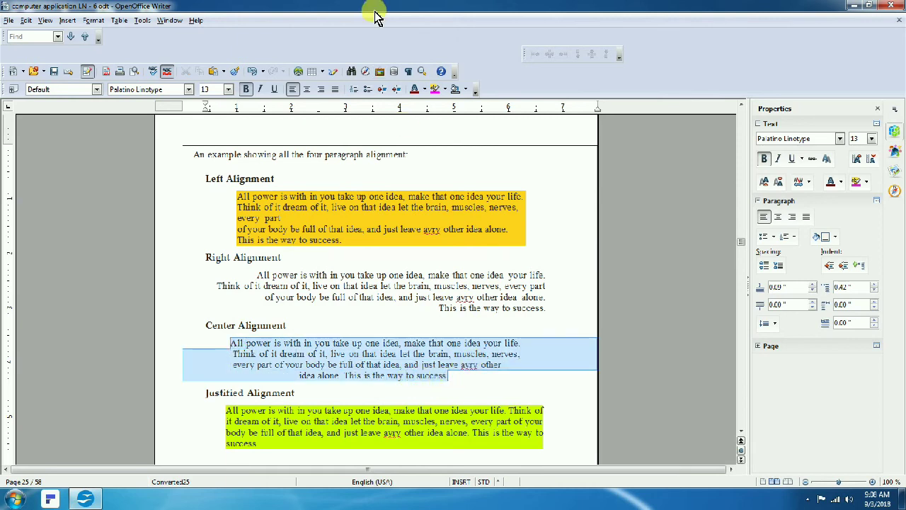
left_click(466, 89)
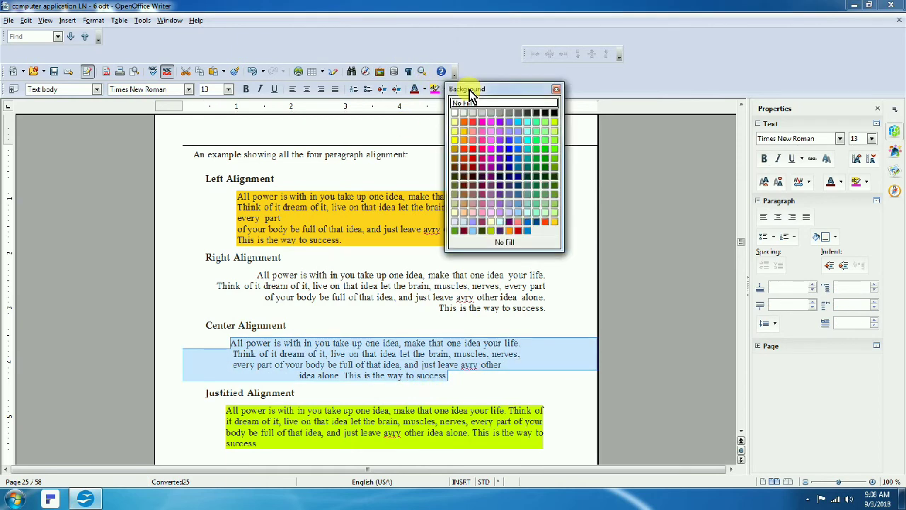
left_click(473, 231)
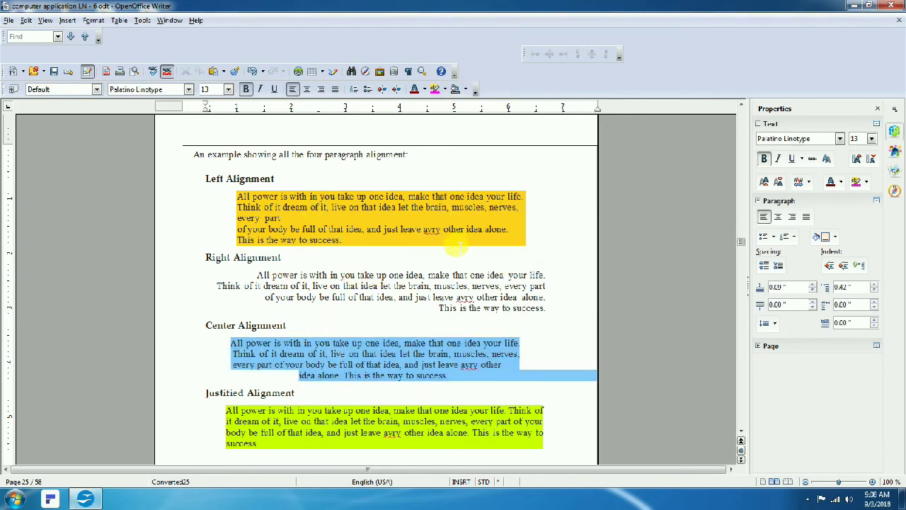
left_click(475, 91)
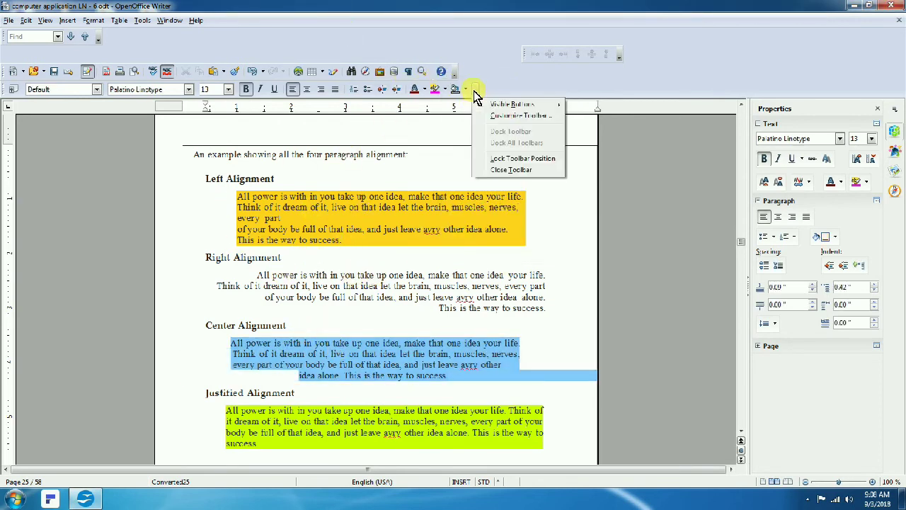
left_click(299, 256)
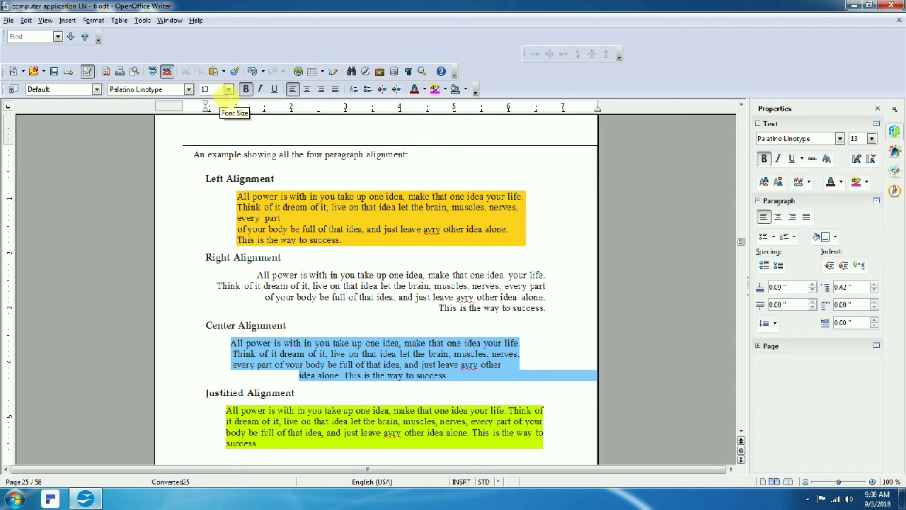
Set the whole Left Alignment paragraph to 20 pt
left_click_drag(236, 196, 343, 241)
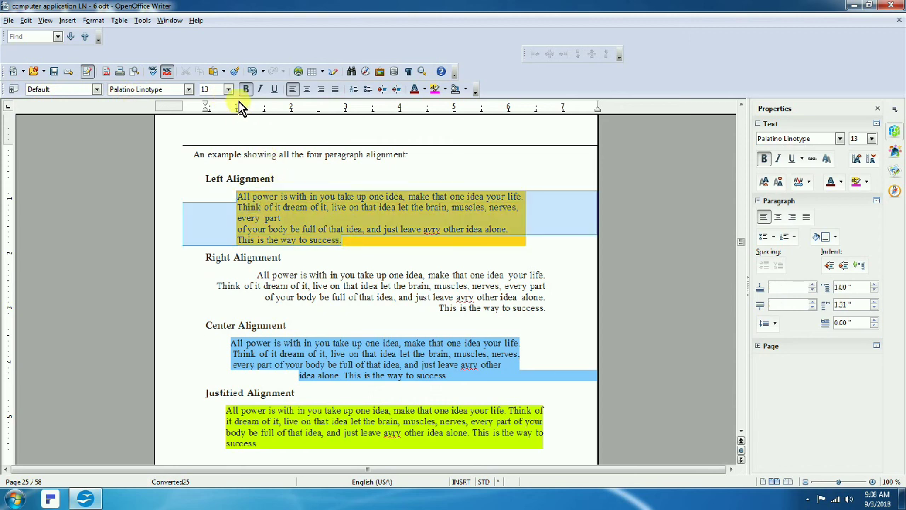
left_click(228, 89)
left_click(216, 197)
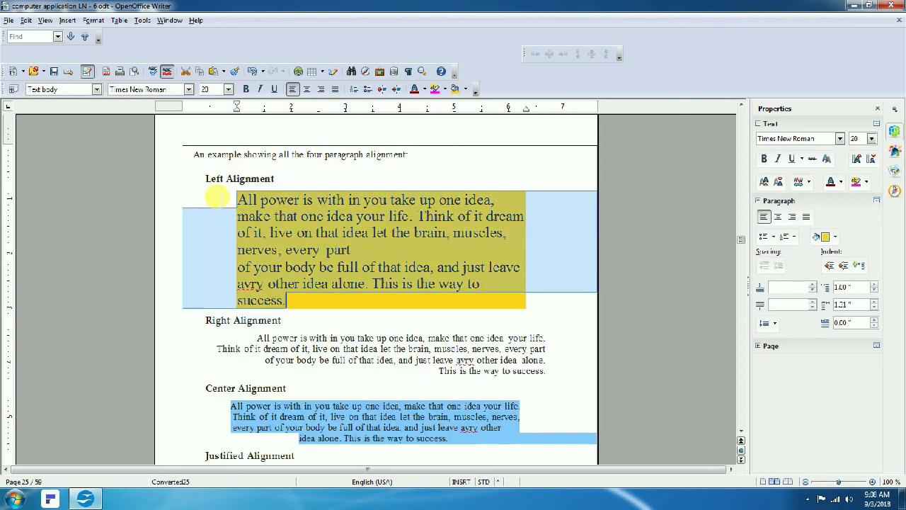
left_click(303, 216)
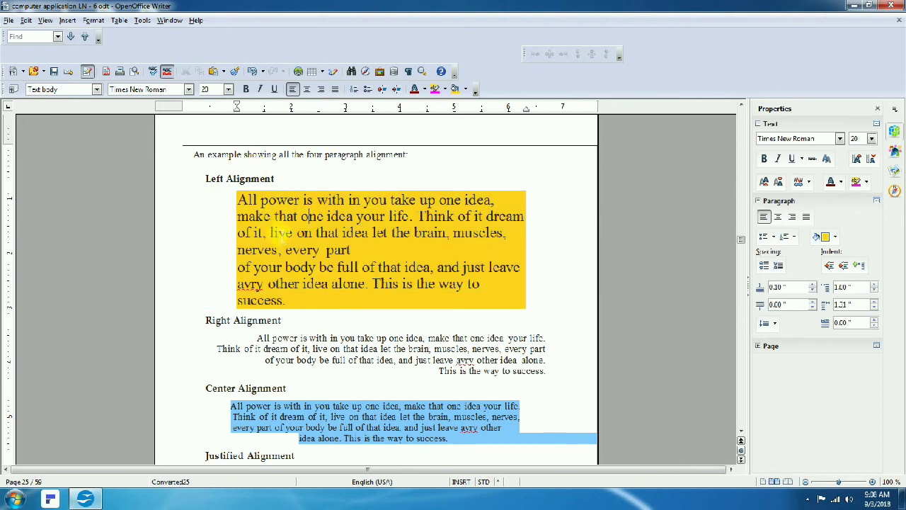
Bold the paragraph's opening words and make 'part' italic and underlined
left_click_drag(238, 200, 427, 202)
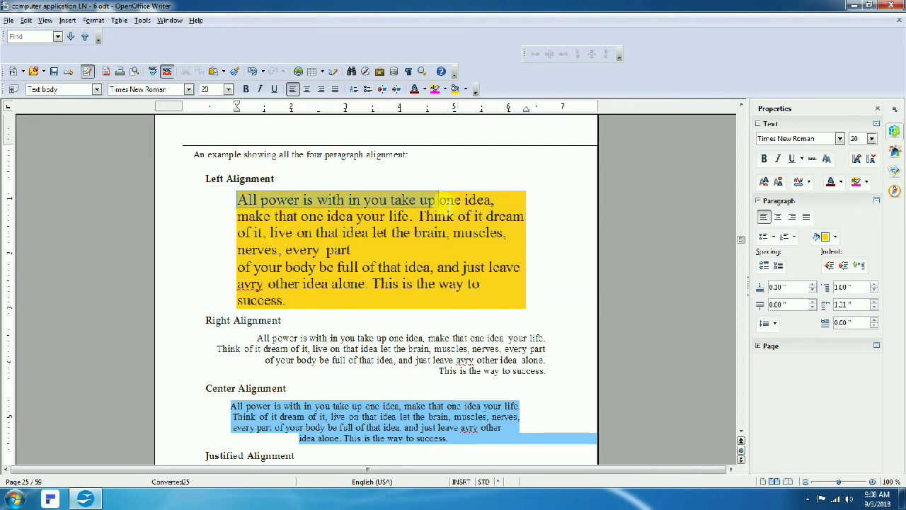
left_click(245, 89)
left_click(337, 234)
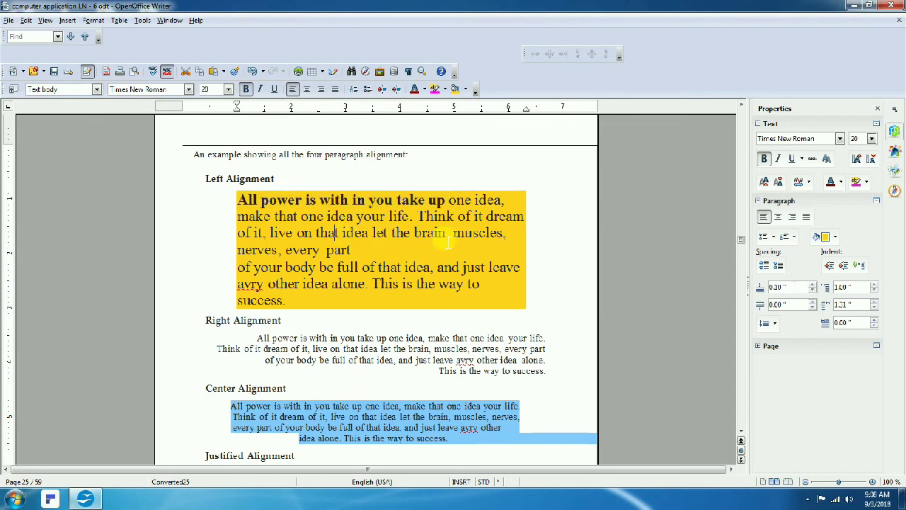
double_click(338, 250)
left_click(260, 89)
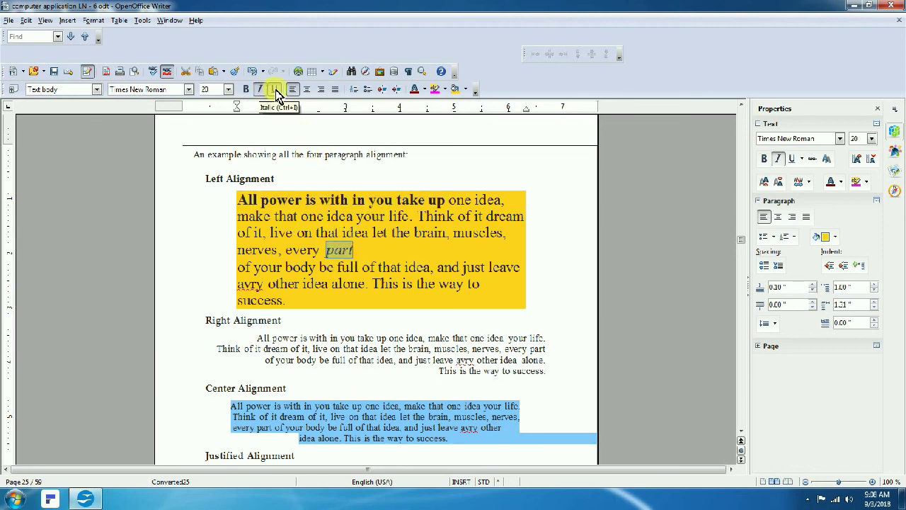
left_click(274, 89)
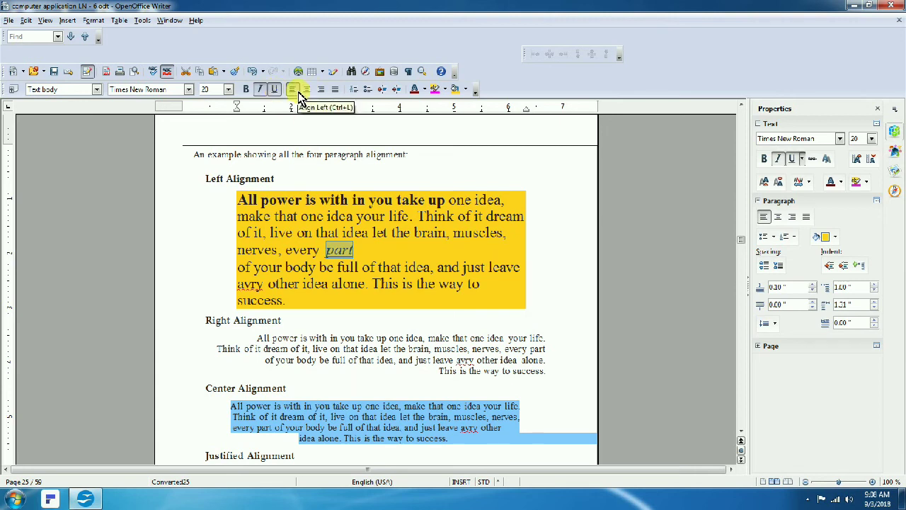
Try centred and right alignment on the paragraph, ending justified
left_click(306, 90)
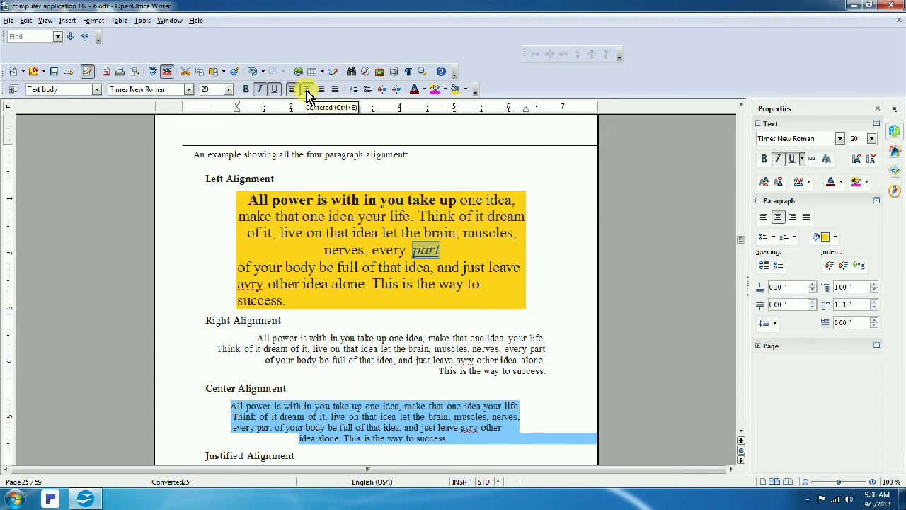
left_click(322, 90)
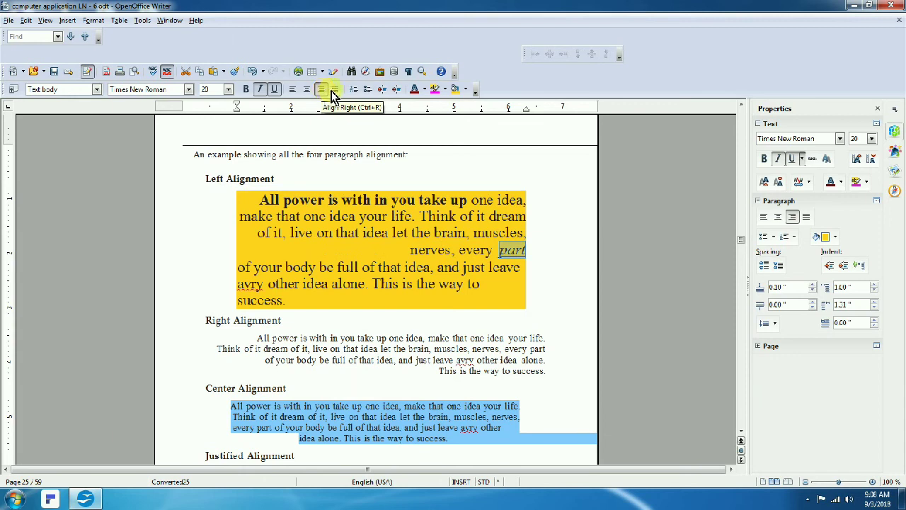
left_click(336, 91)
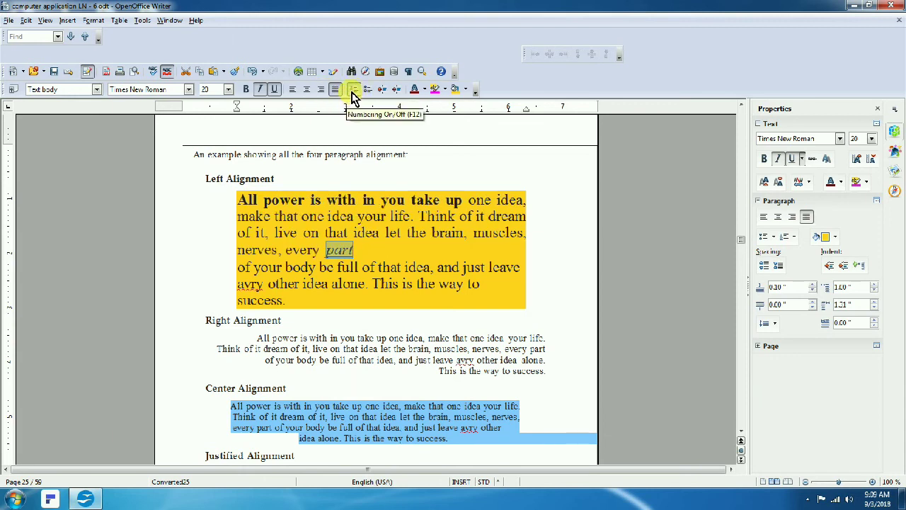
Number the yellow paragraph as item 1., then remove the numbering and scroll down
left_click(353, 94)
left_click(352, 92)
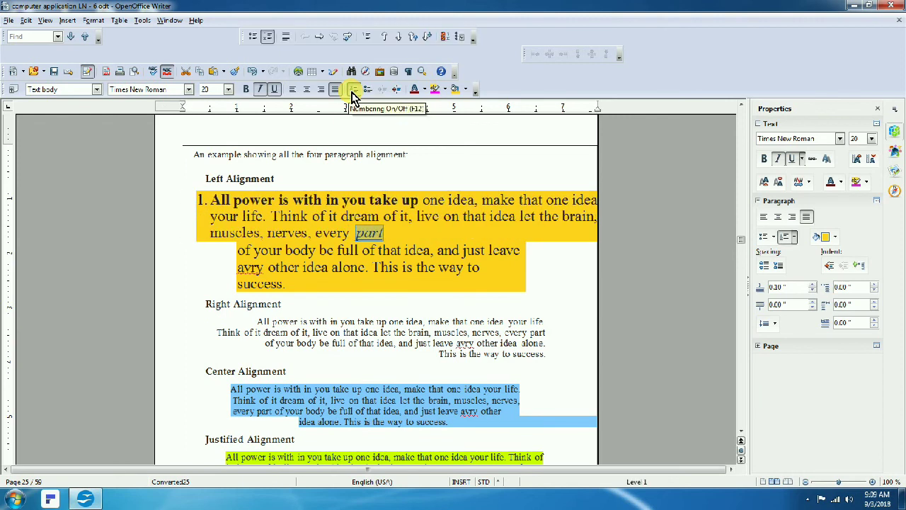
left_click(353, 92)
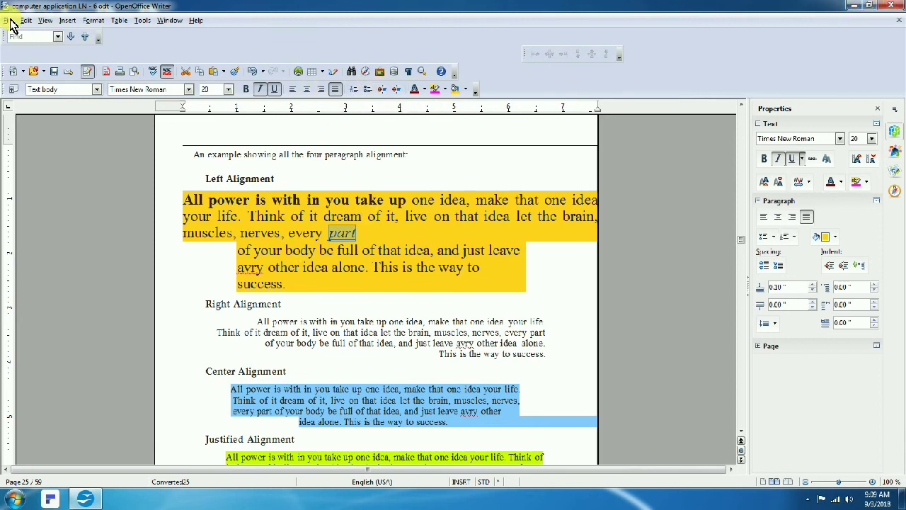
left_click_drag(742, 239, 742, 304)
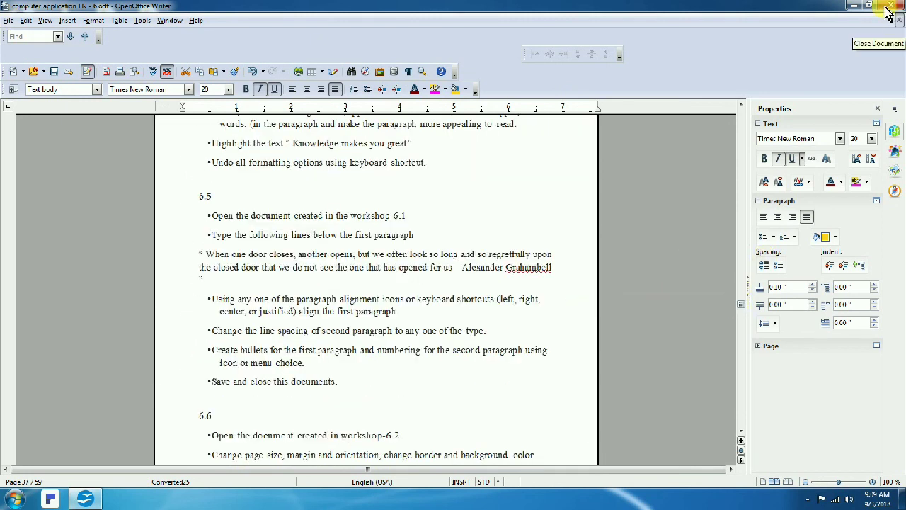
Exit Writer, saving the changes to 'computer application LN - 6' when prompted
left_click(9, 21)
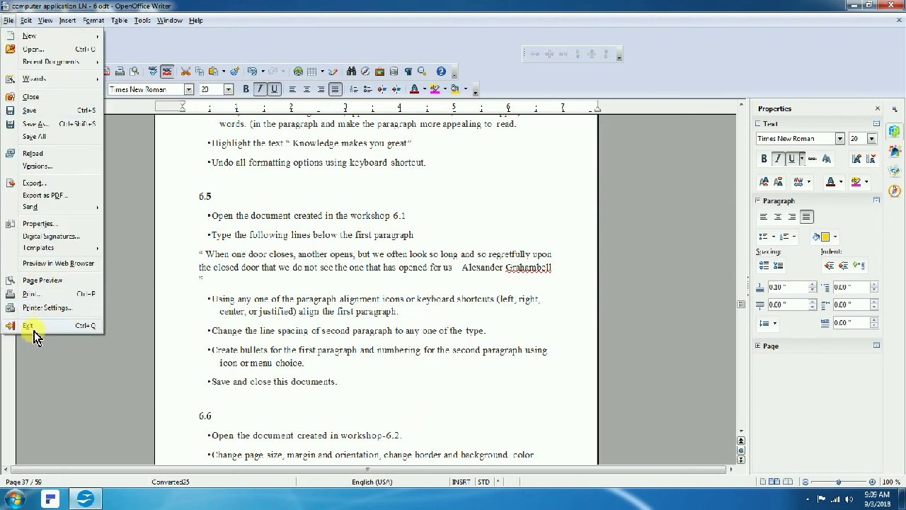
left_click(29, 326)
left_click(411, 265)
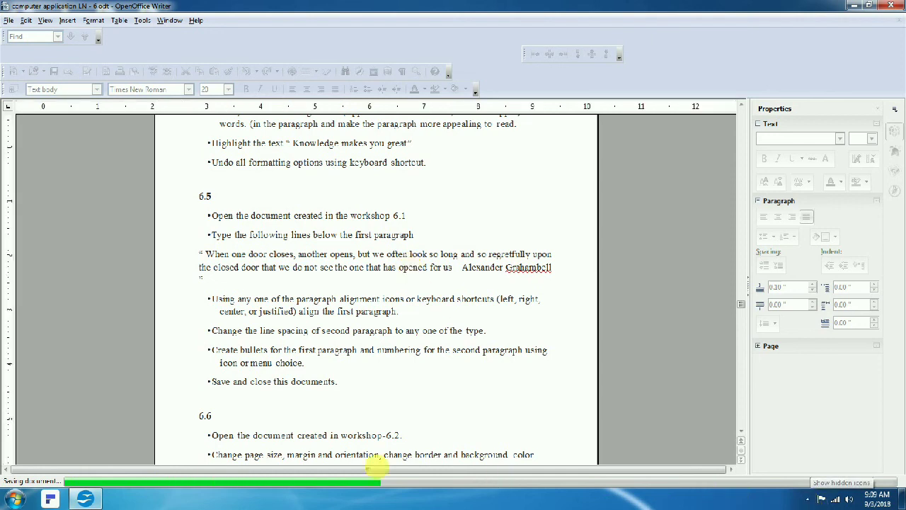
Stop the screen recording from the recorder's system tray icon
left_click(807, 499)
right_click(809, 425)
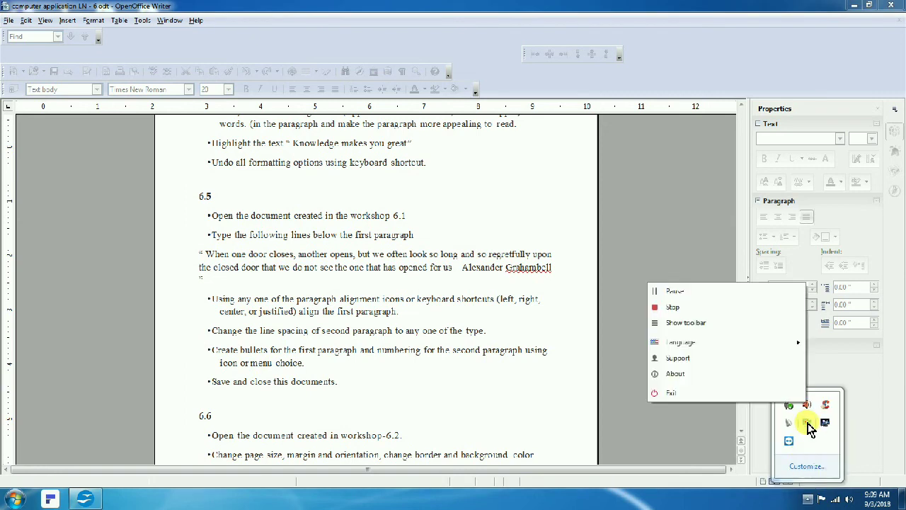
left_click(681, 306)
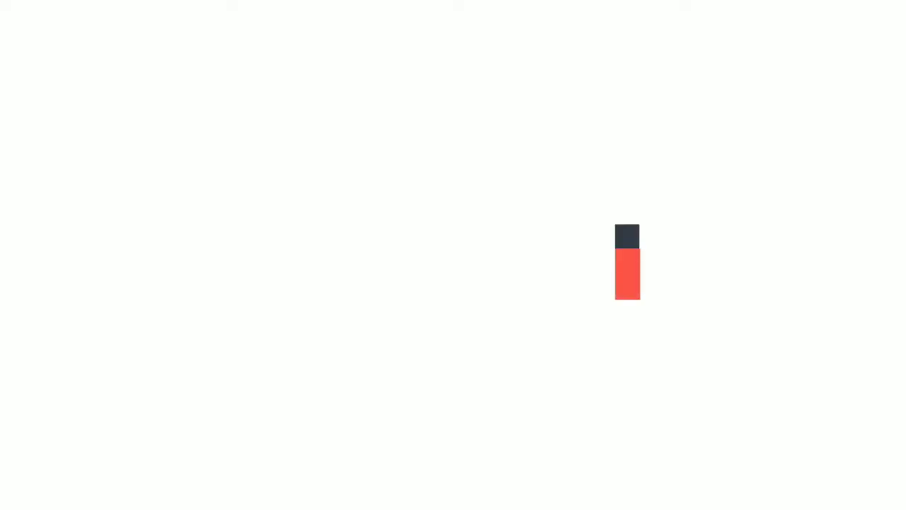